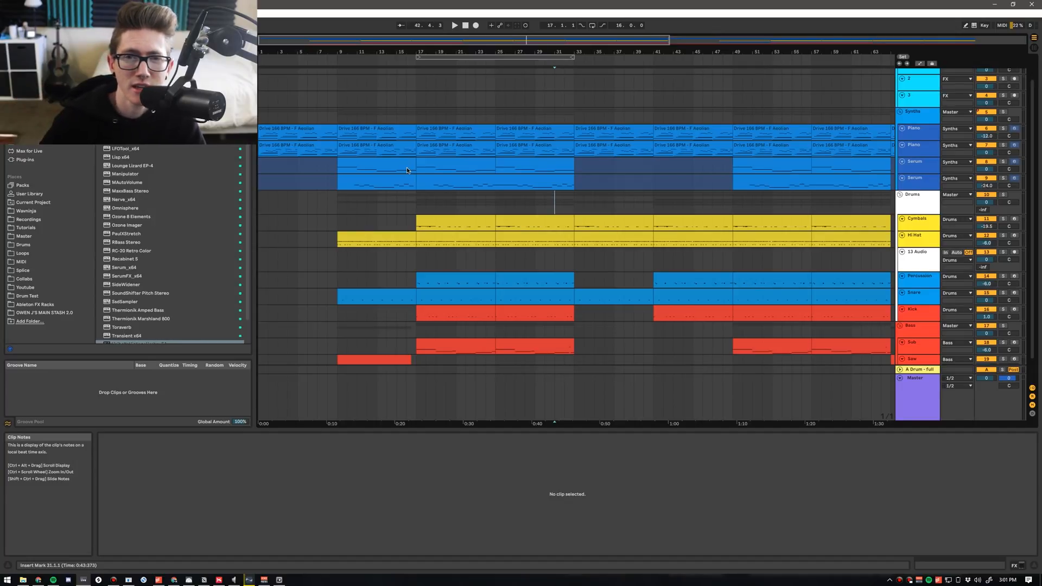
Examine the arrangement's sections across the synth, drum and bass tracks, comparing the clips in bars 17–33 with those in bars 33–49.
scroll(434, 201, down, 2)
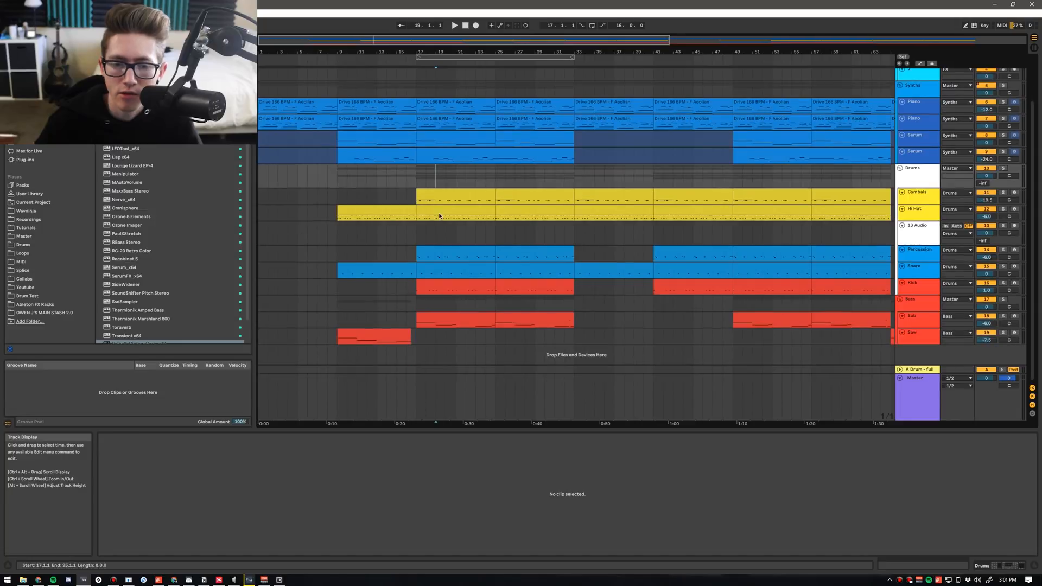
click(455, 320)
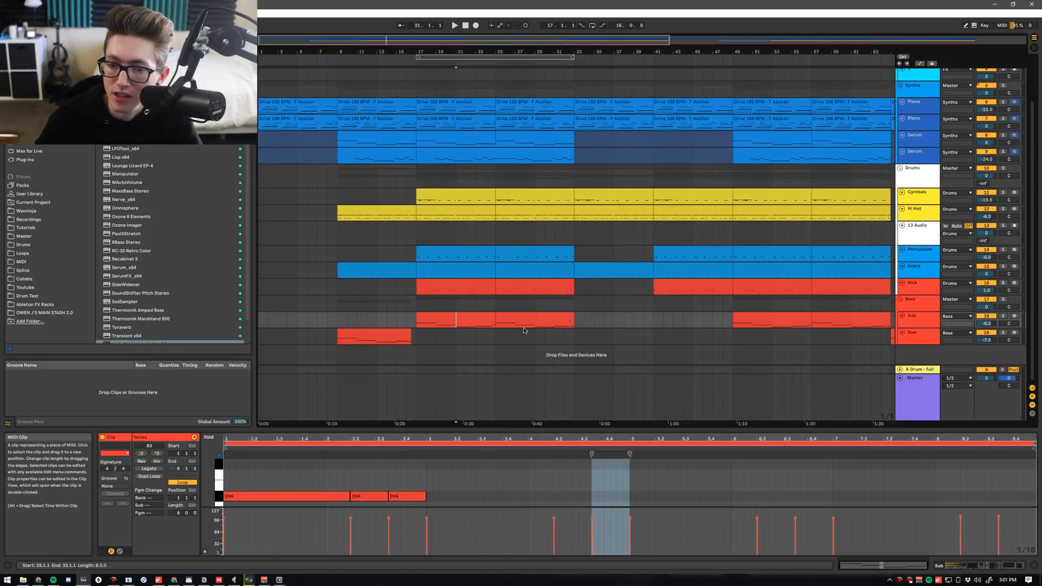
drag(576, 320, 653, 320)
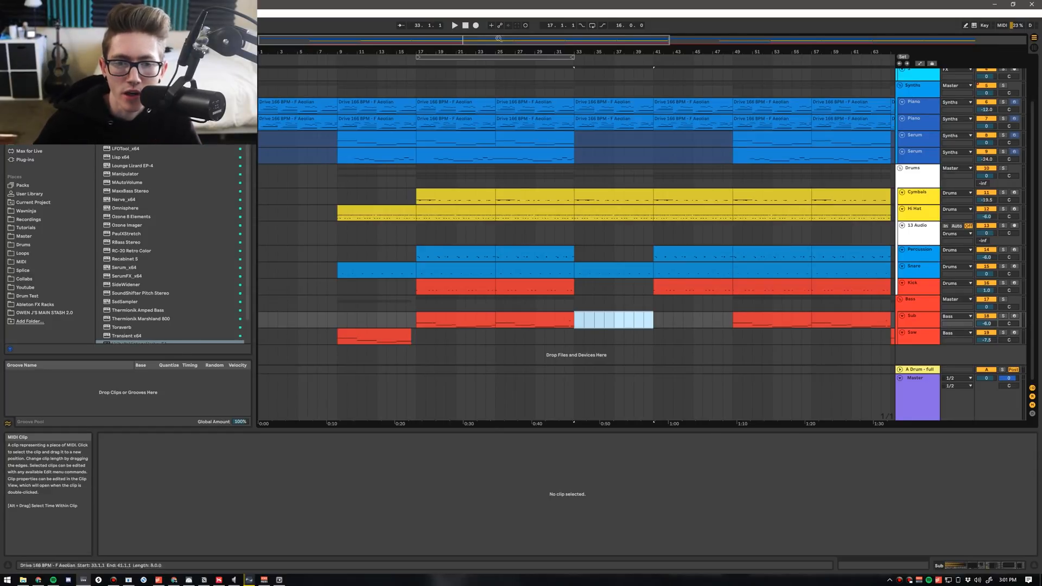
click(450, 101)
shift+click(553, 323)
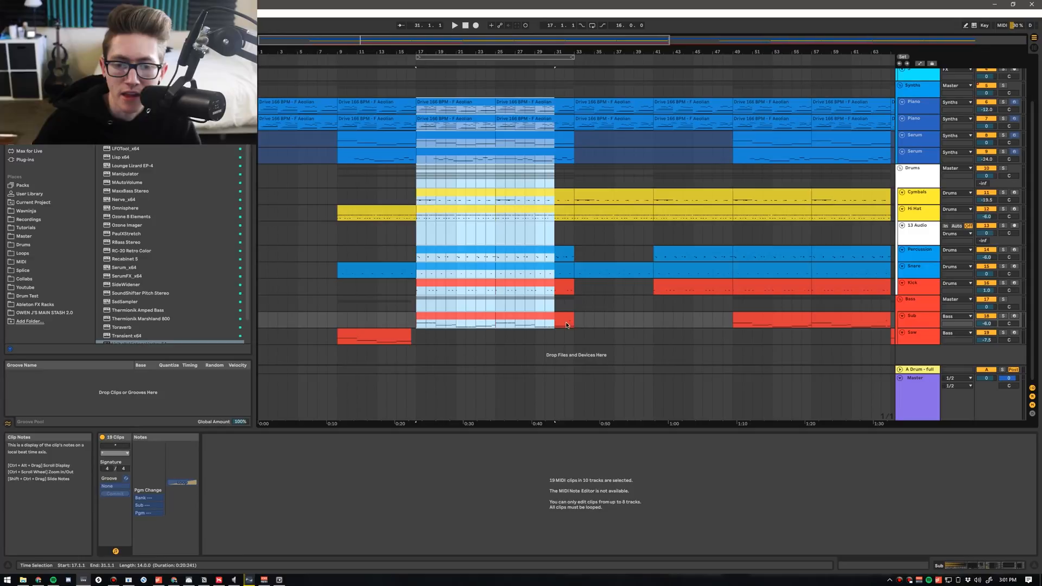
click(554, 323)
drag(654, 318, 663, 317)
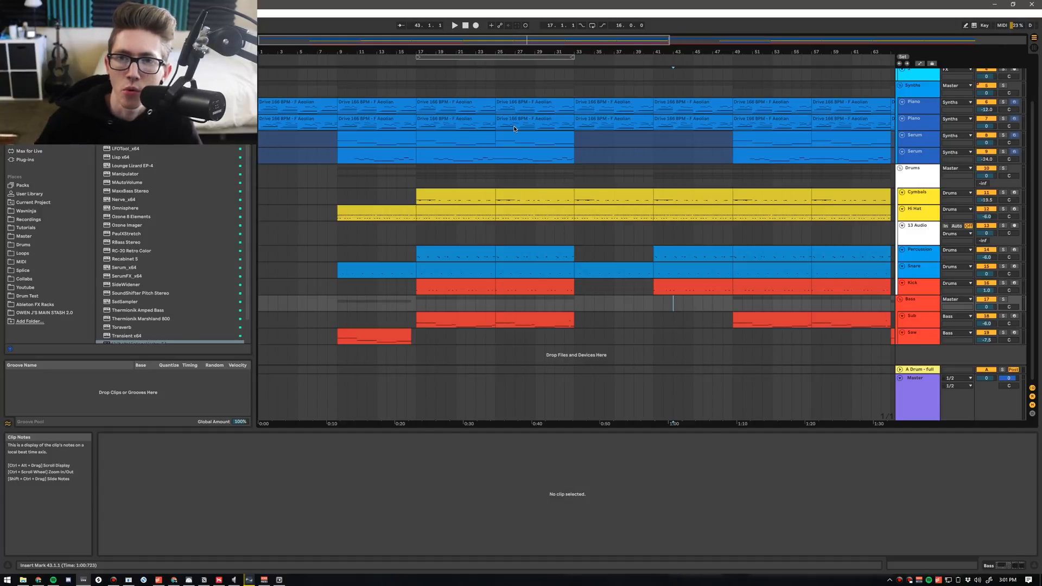
drag(590, 52, 589, 25)
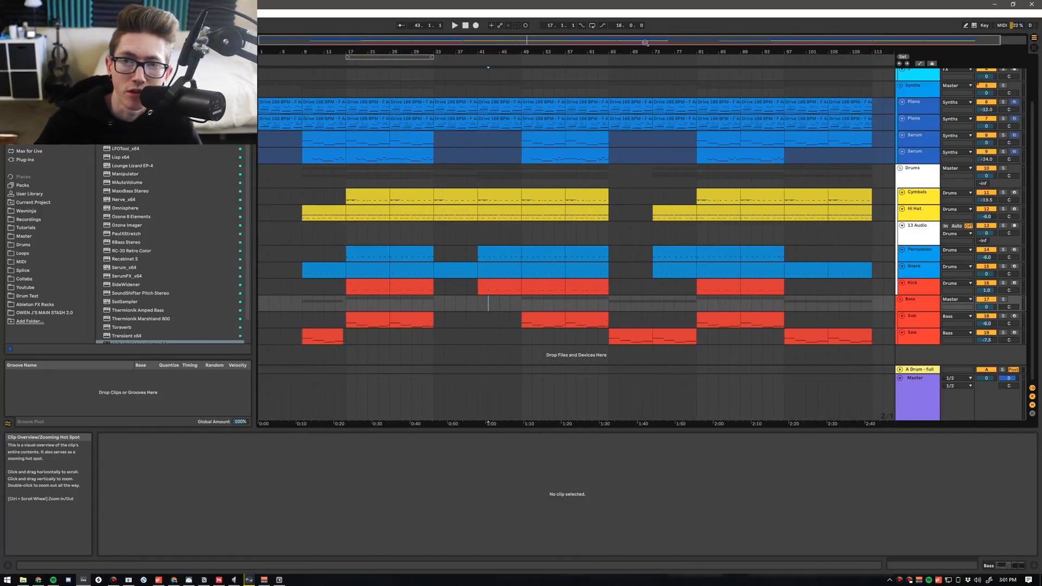
drag(513, 43, 445, 41)
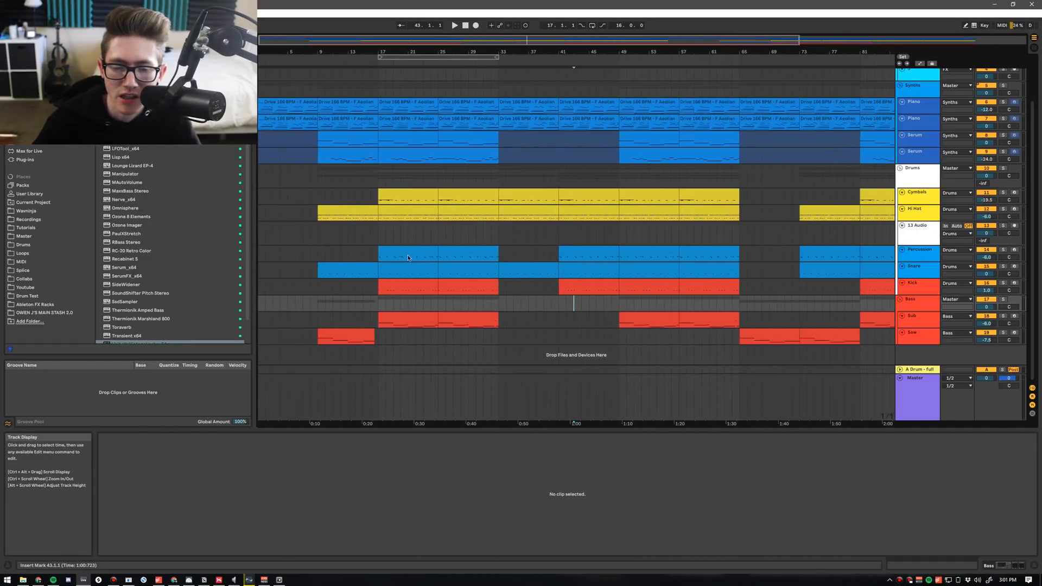
click(411, 117)
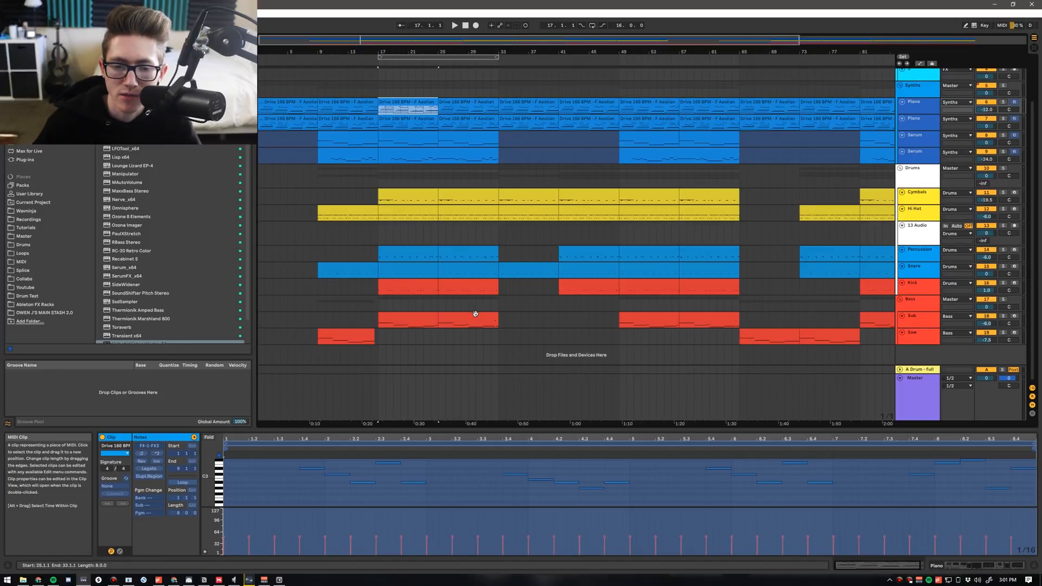
shift+click(477, 317)
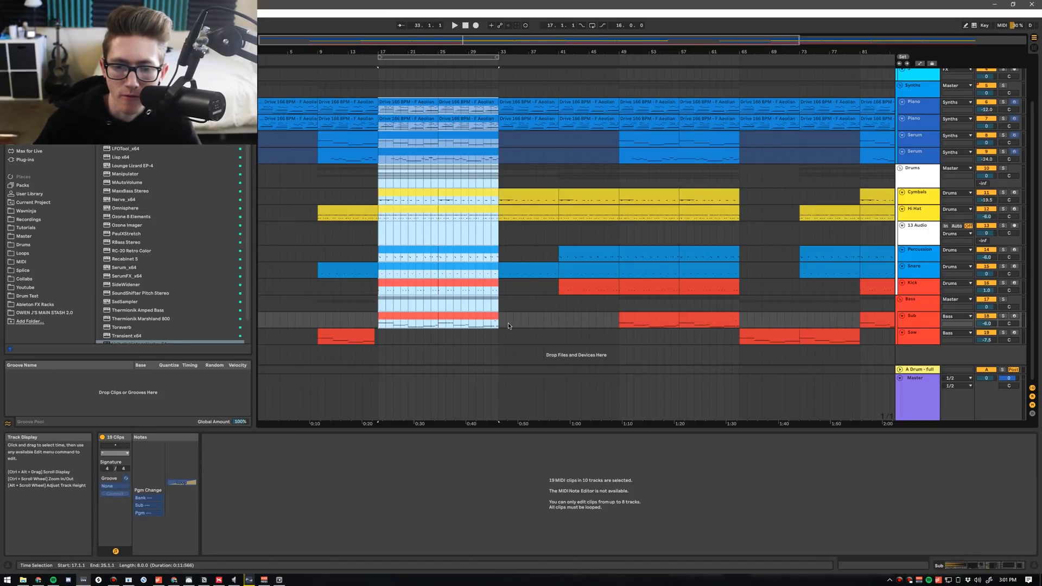
drag(500, 327, 616, 107)
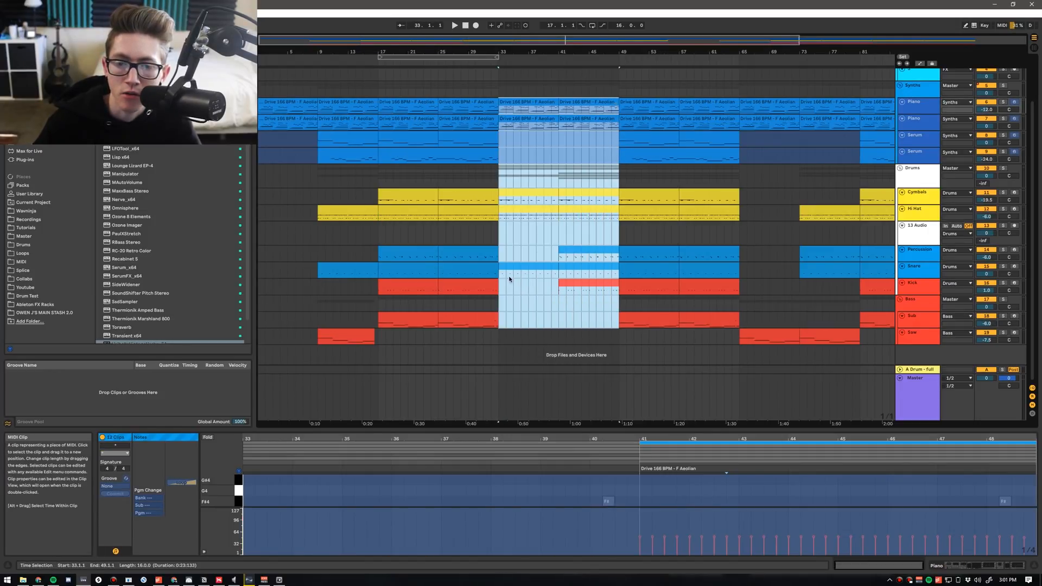
click(506, 233)
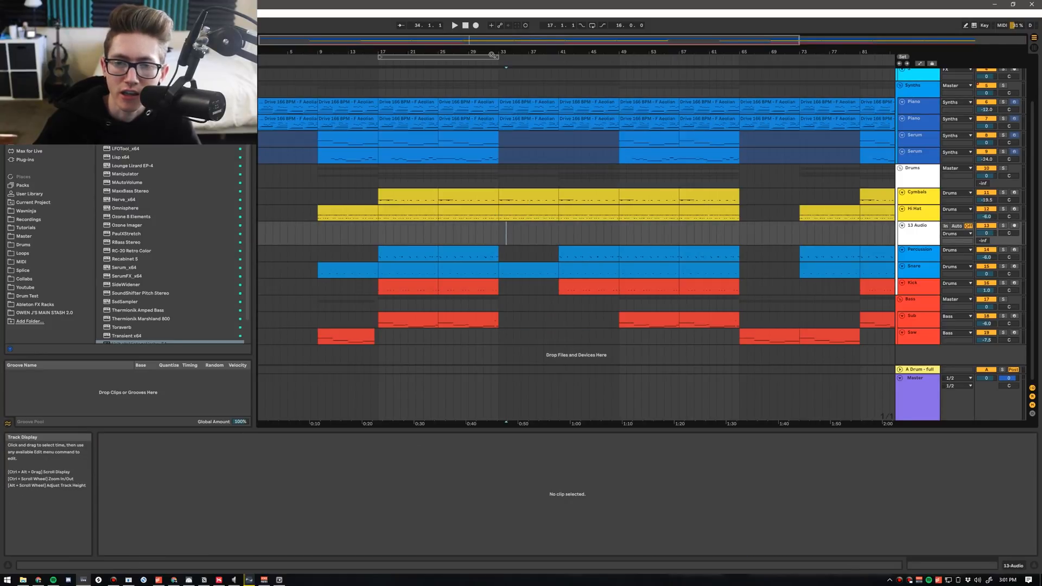
mouse_move(492, 55)
mouse_down()
mouse_move(574, 70)
mouse_move(511, 58)
mouse_up()
Play the arrangement from bar 17 into the section after bar 33, and stop playback.
click(396, 242)
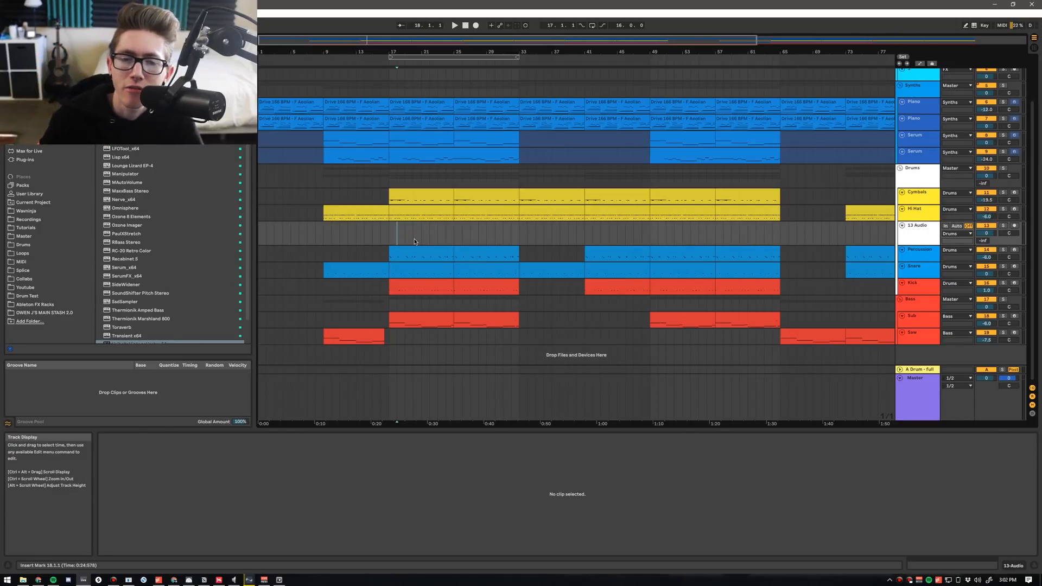
drag(441, 50, 464, 62)
key(space)
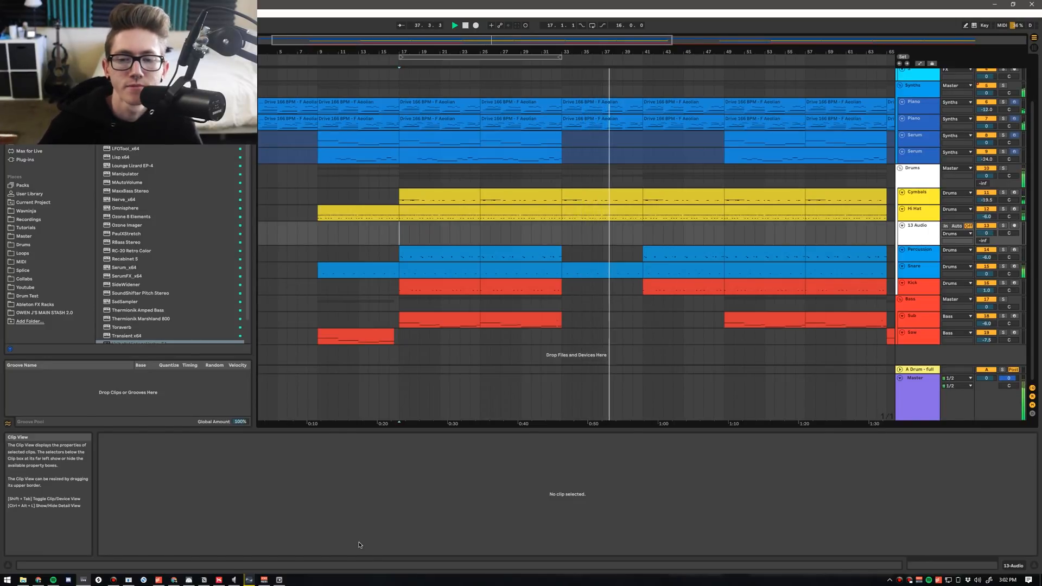
click(610, 242)
key(space)
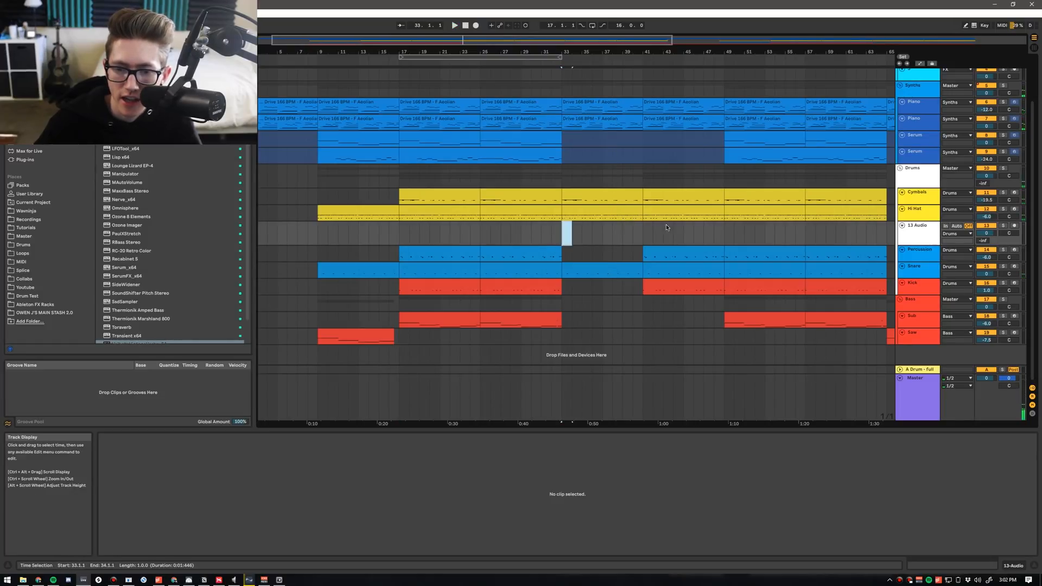
drag(665, 225, 714, 226)
drag(541, 41, 541, 22)
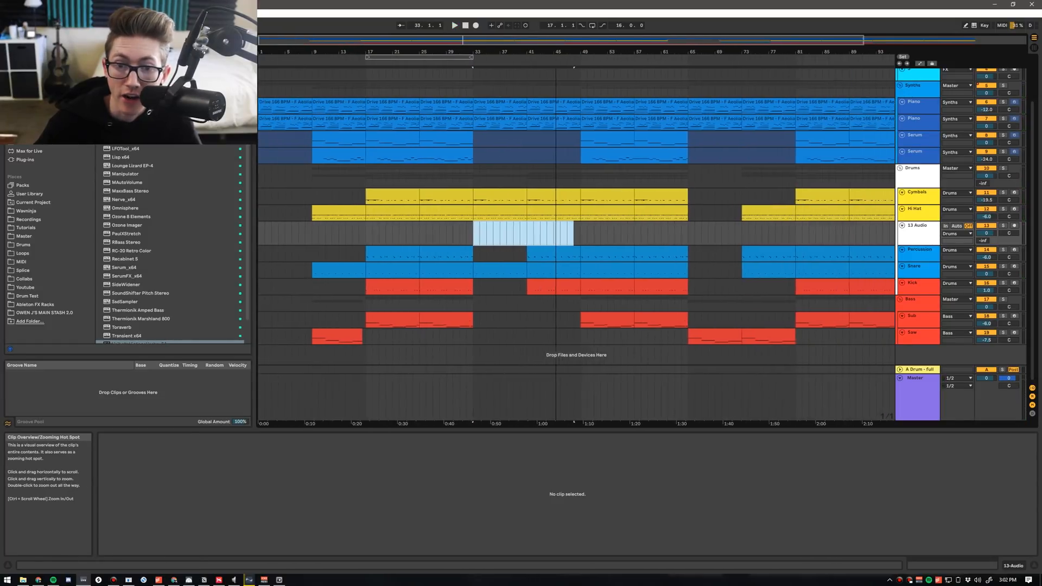
scroll(572, 141, up, 3)
scroll(246, 170, down, 2)
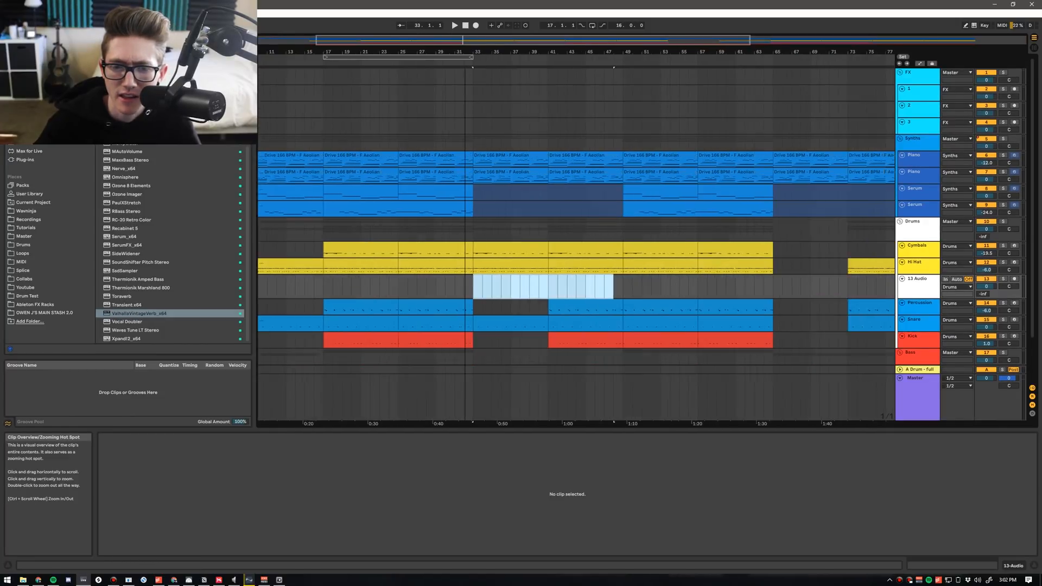
scroll(448, 238, down, 3)
click(446, 237)
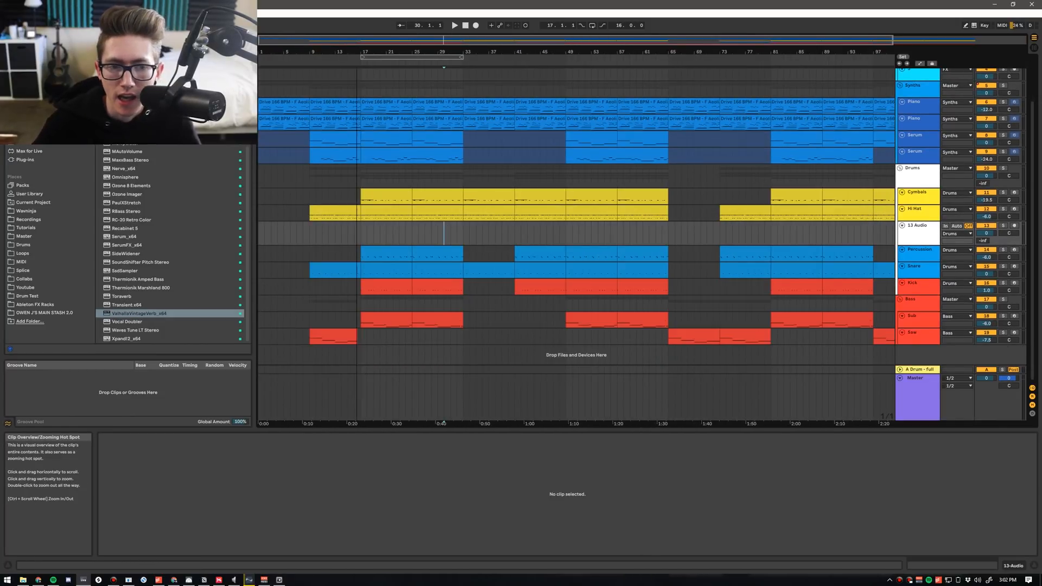
drag(384, 51, 386, 79)
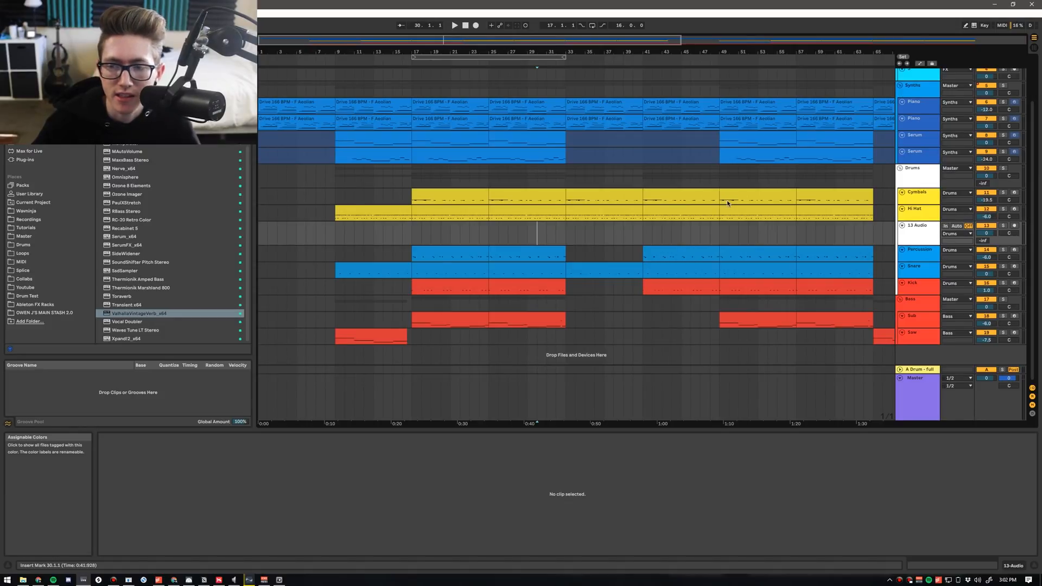
scroll(879, 151, up, 3)
Solo the Drums group and briefly play it from bar 17.
drag(469, 39, 1040, 307)
click(1004, 168)
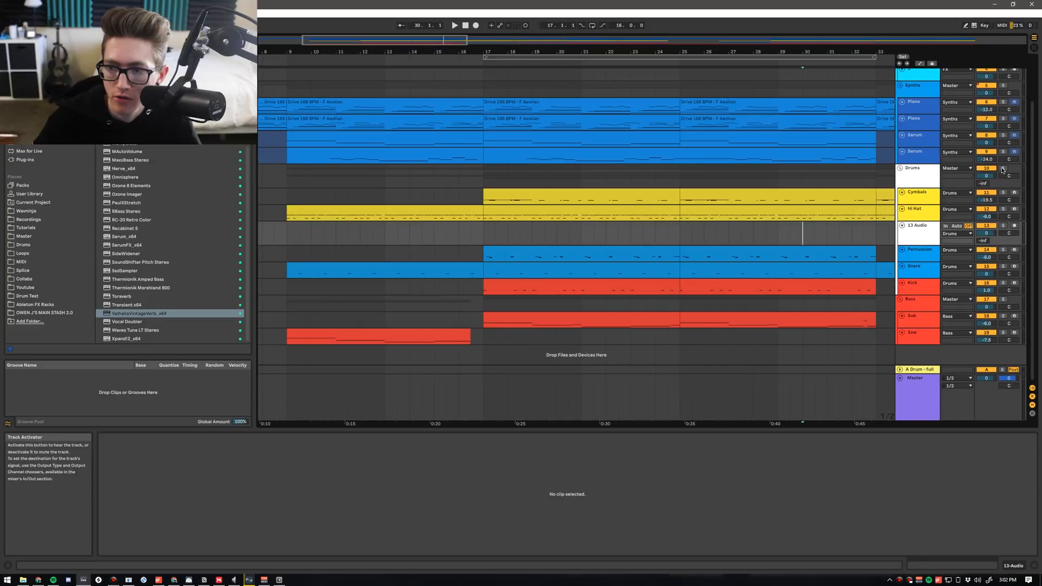
click(484, 233)
key(space)
key(space)
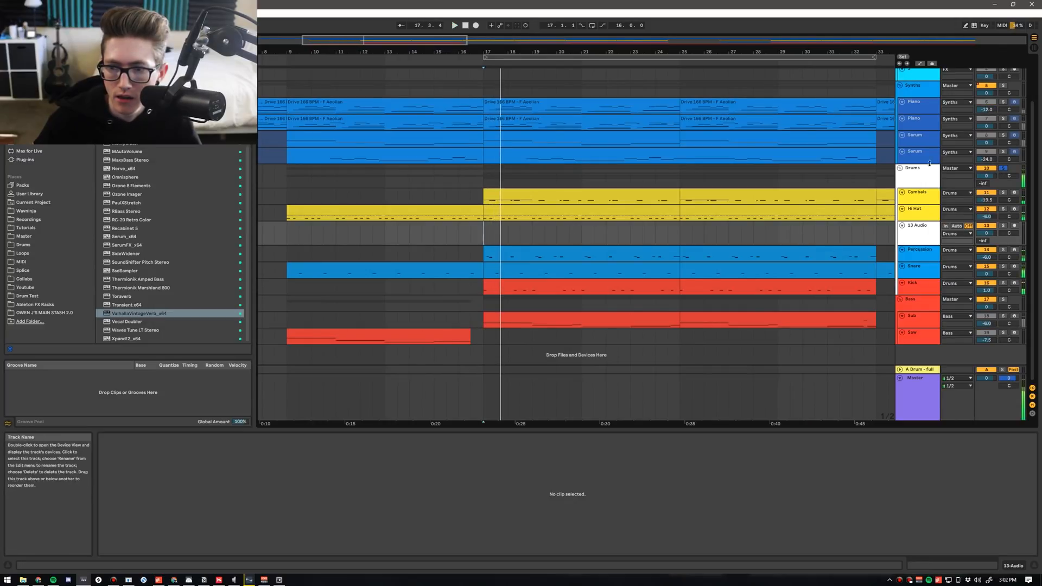
Place the cym.zay sample at bar 15.3 on the Drums group's empty audio track and set that track's volume to -24 dB.
click(24, 82)
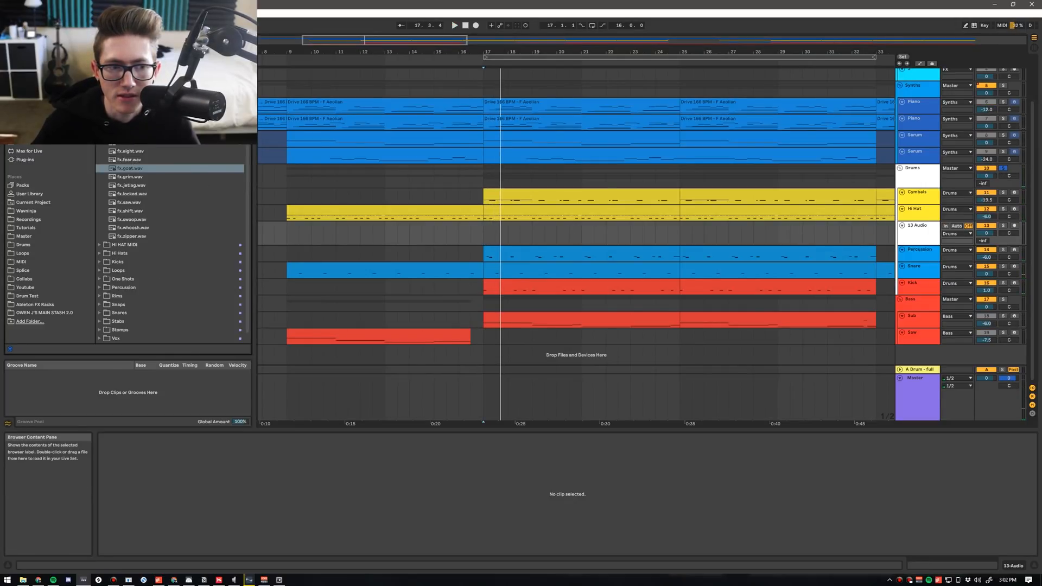
click(99, 117)
click(99, 83)
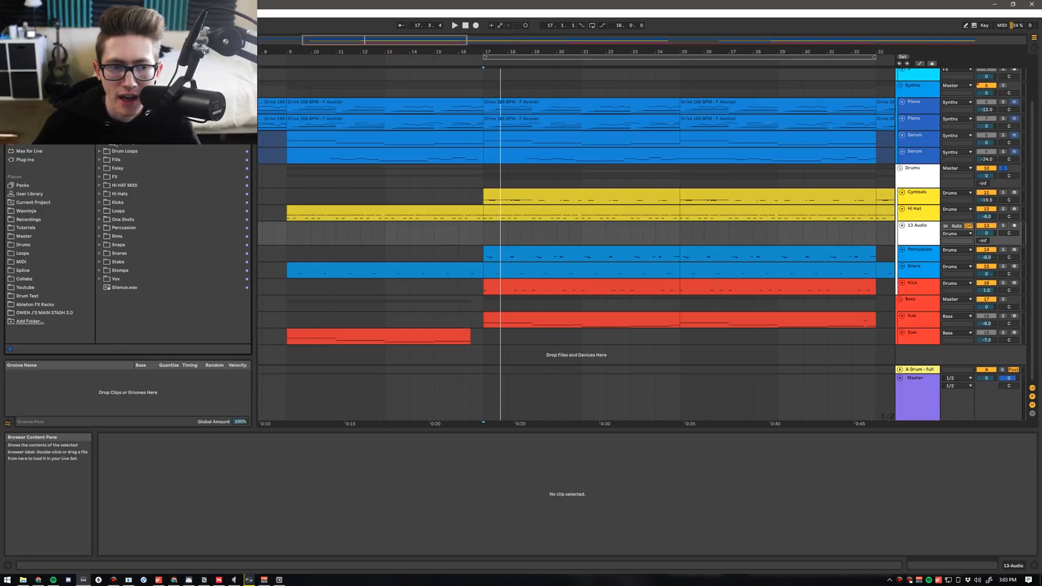
drag(138, 147, 442, 228)
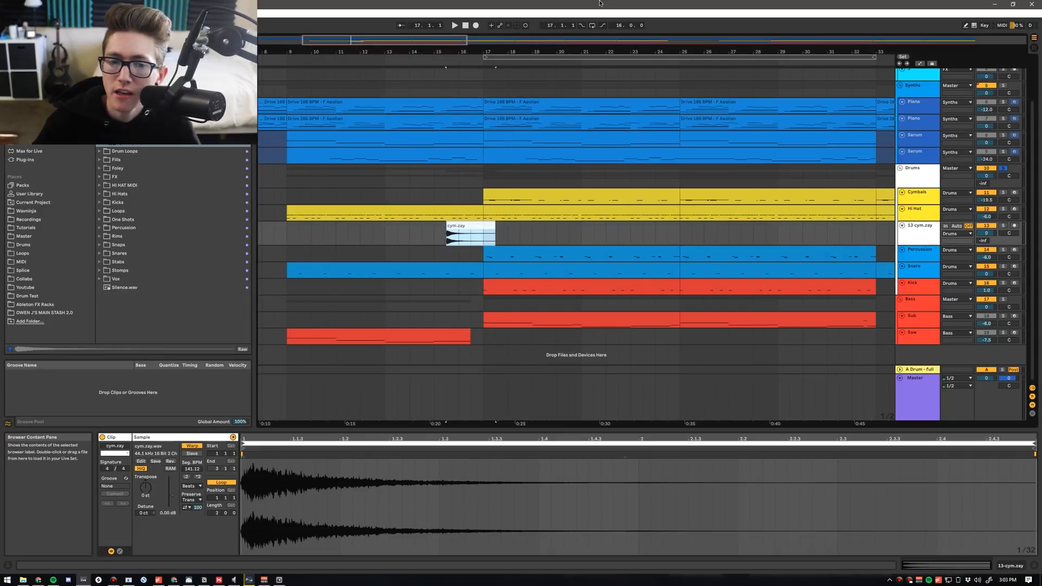
drag(446, 43, 414, 52)
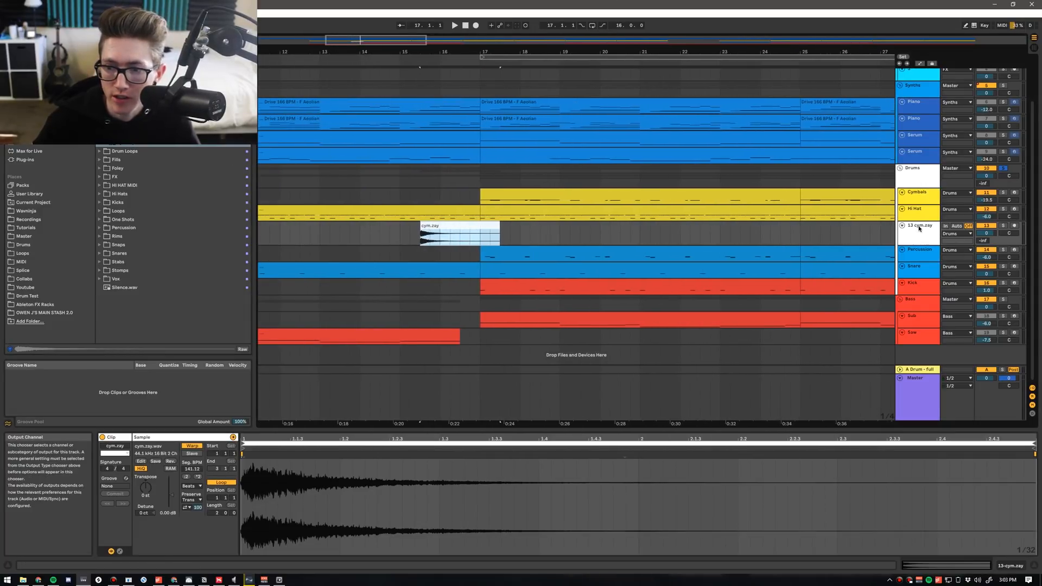
click(986, 234)
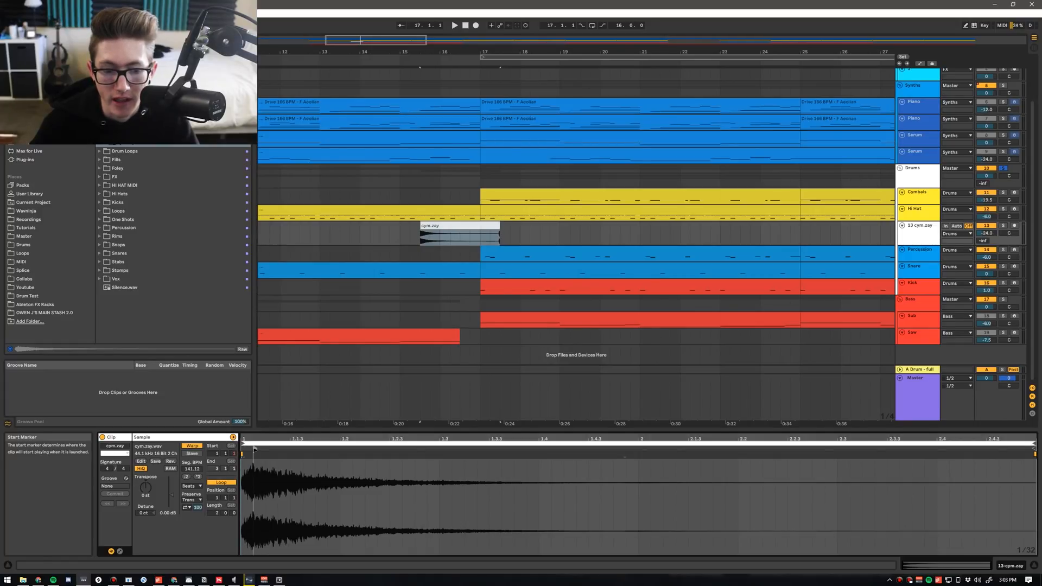
Reverse the cymbal clip and trim it to run from bar 16 to bar 17 with a fade-in over its length.
click(457, 243)
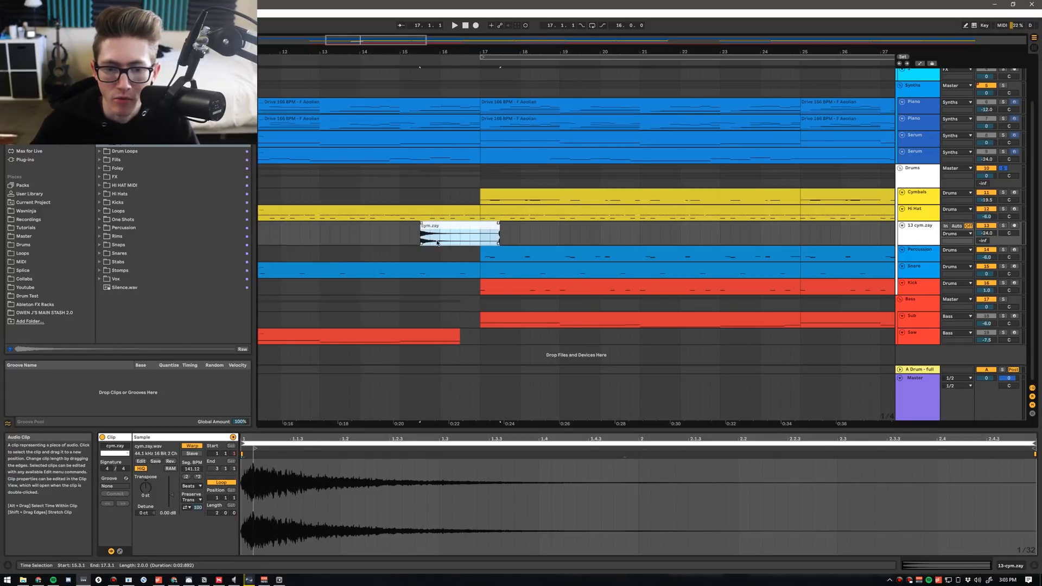
drag(498, 230, 440, 230)
key(r)
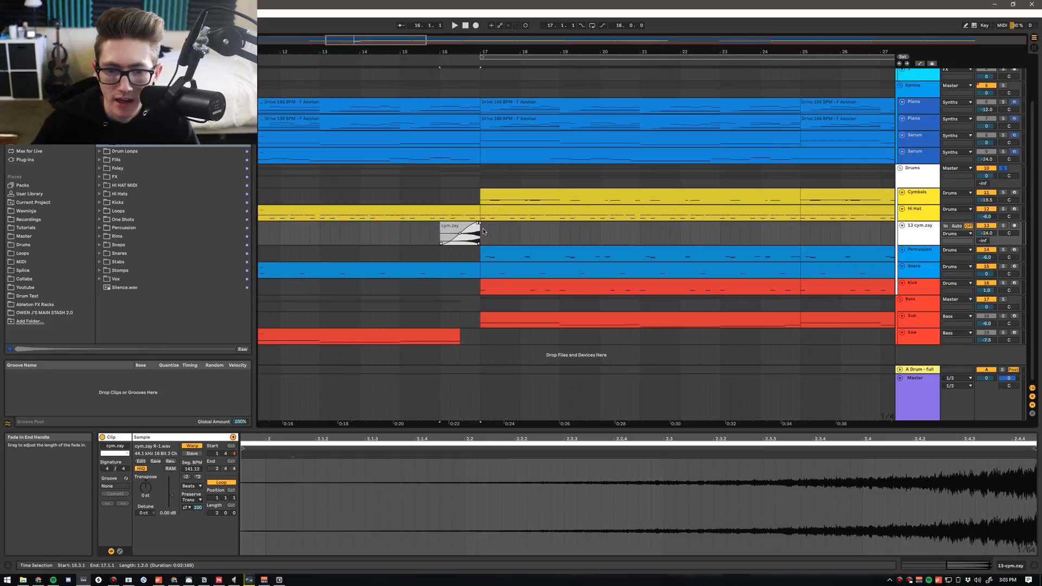
click(400, 234)
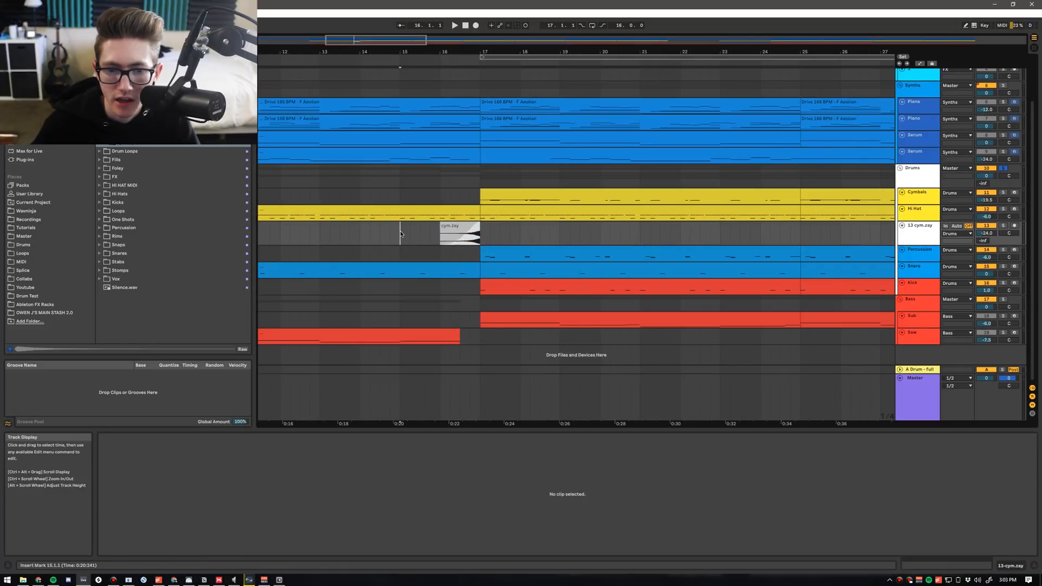
click(430, 237)
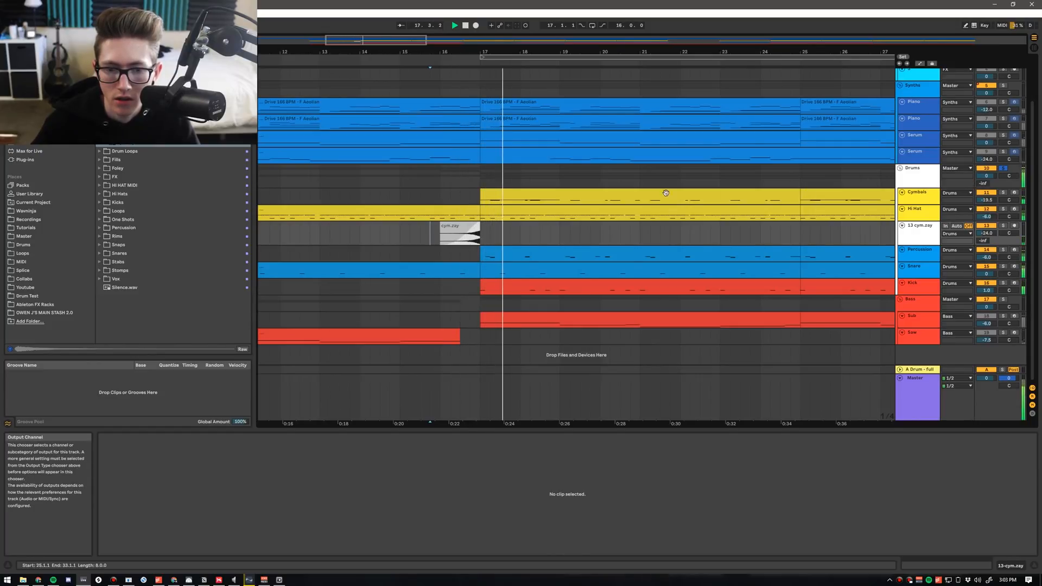
Duplicate the reversed cymbal clip and position the copy so it ends at bar 25.
drag(401, 41, 407, 15)
drag(464, 231, 577, 226)
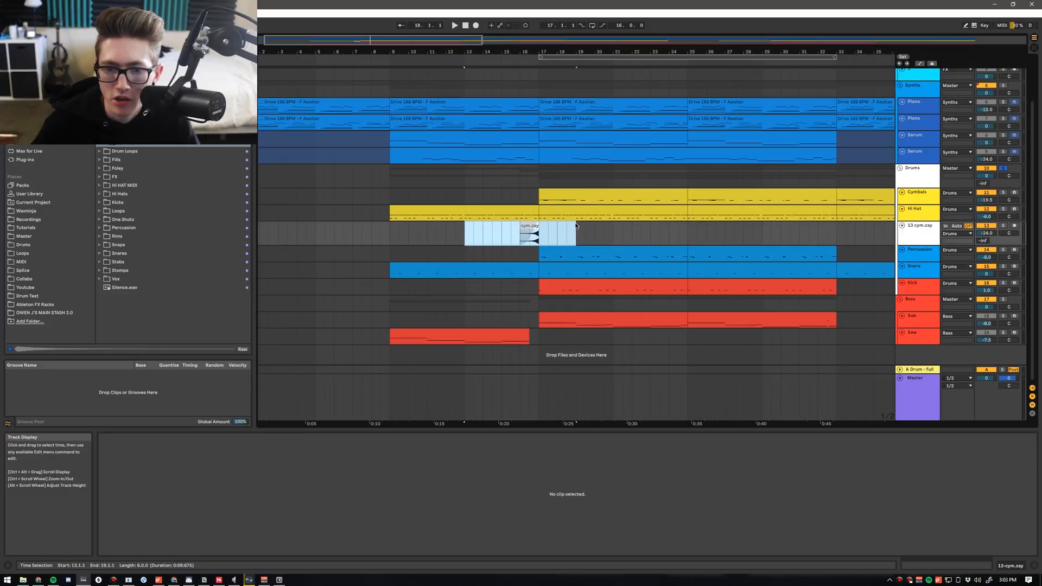
key(ctrl+d)
drag(651, 241, 688, 239)
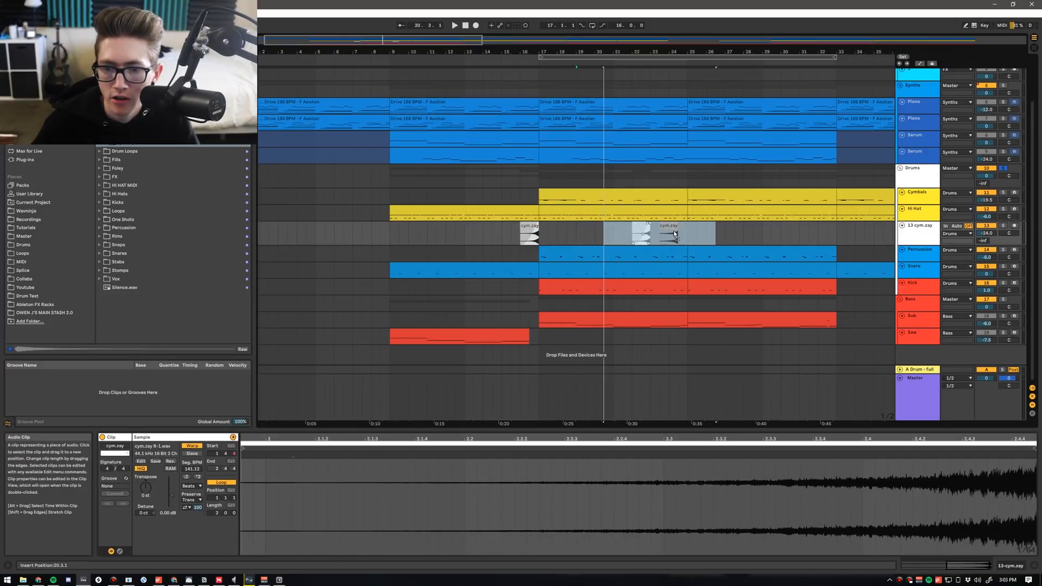
Duplicate the eight-bar range from bar 21 to 29 on the cymbal track repeatedly, through bar 61.
click(612, 234)
drag(613, 234, 762, 231)
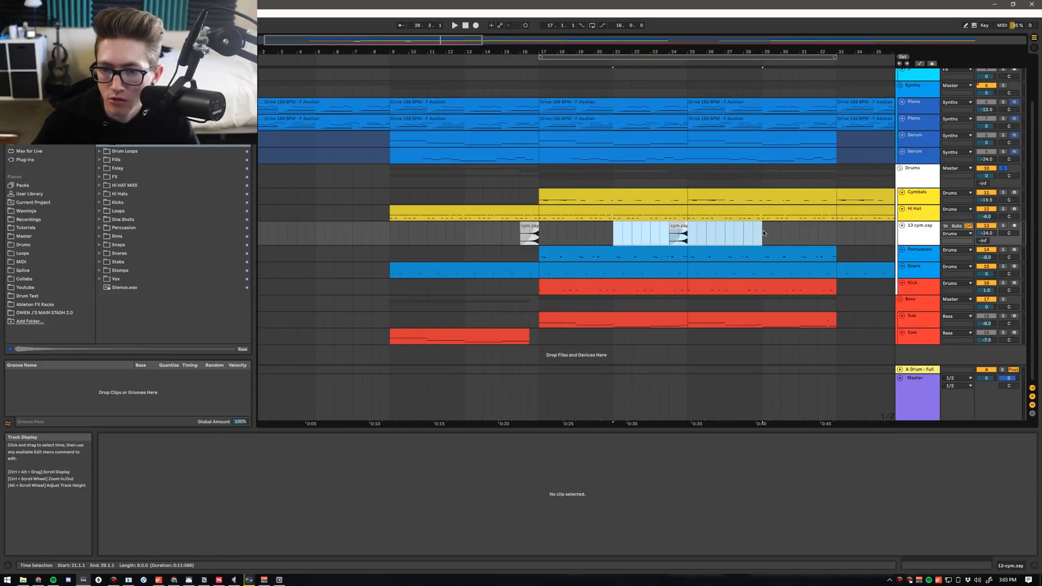
key(ctrl+d)
key(minus)
key(minus)
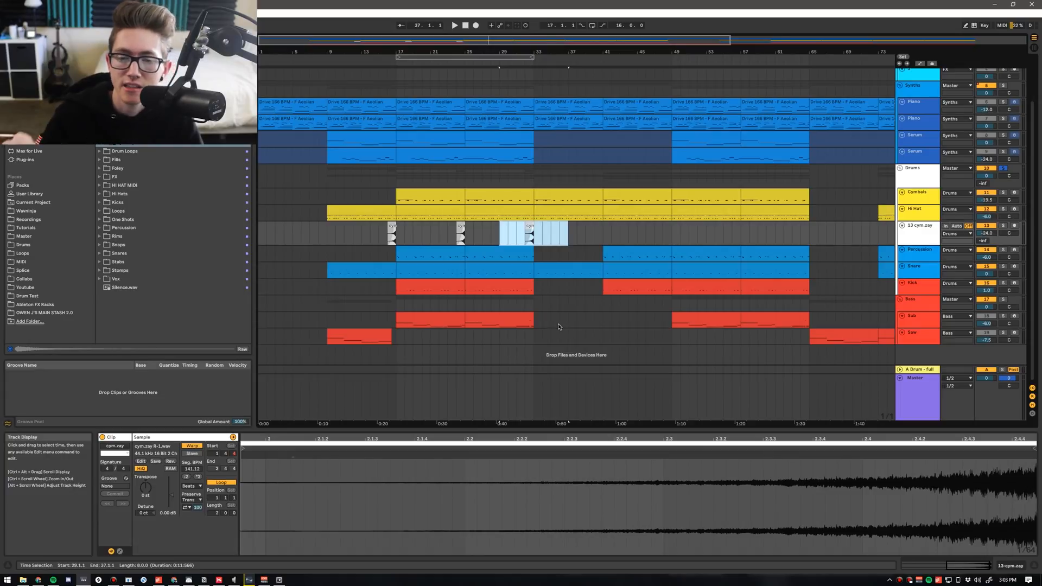
key(ctrl+d)
key(ctrl+d)
key(ctrl+d)
key(ctrl+d)
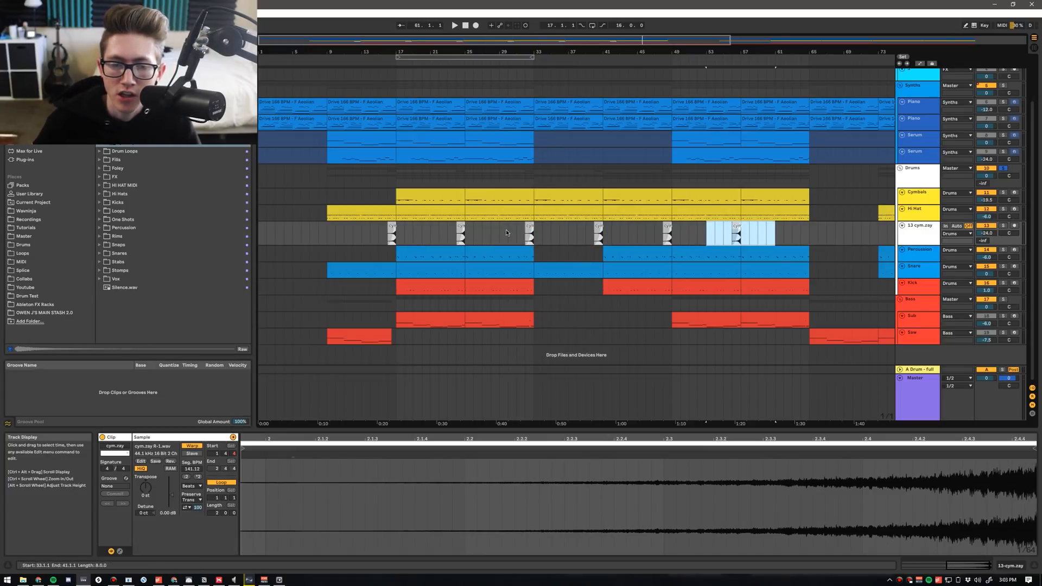
Continue duplicating the eight-bar reversed cymbal range along the rest of the arrangement, through bar 117.
drag(433, 50, 495, 66)
key(ctrl+d)
key(ctrl+d)
key(ctrl+d)
key(ctrl+d)
key(ctrl+d)
key(ctrl+d)
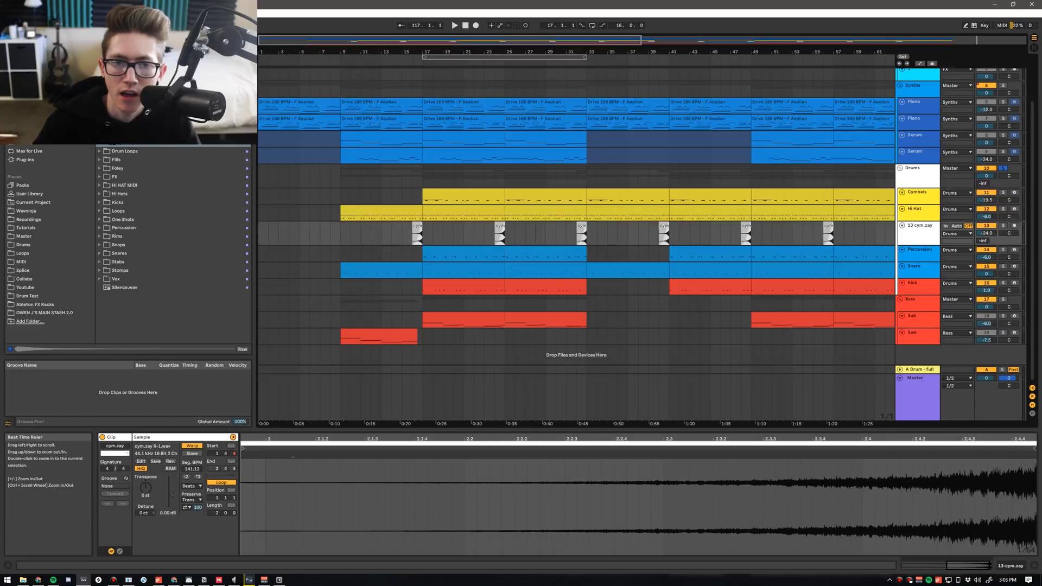
Turn off solo on the Drums group so that all tracks are heard together.
drag(389, 51, 416, 64)
click(428, 233)
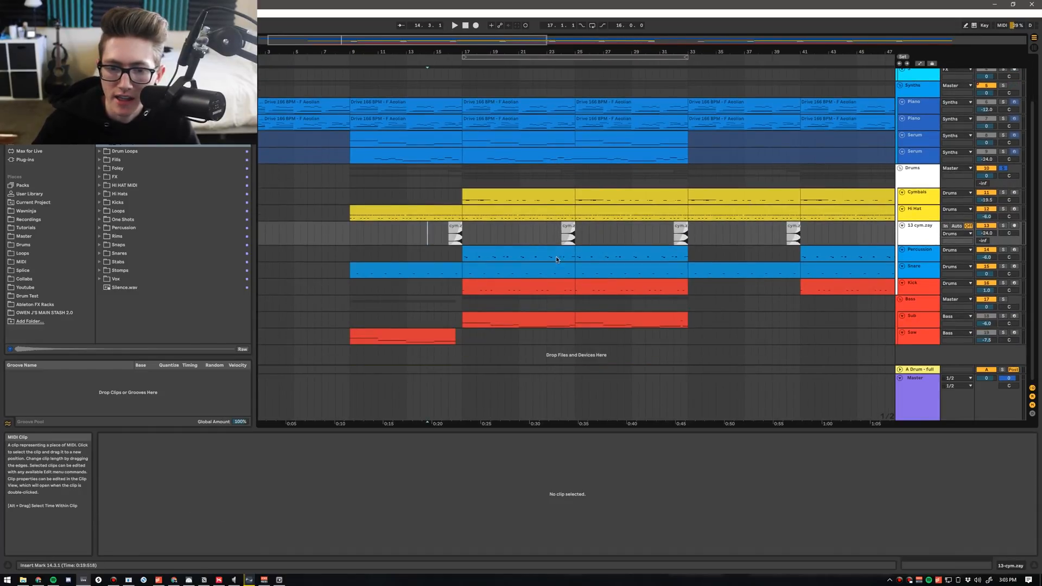
mouse_move(614, 52)
mouse_down()
mouse_move(646, 57)
mouse_move(525, 45)
mouse_move(508, 59)
mouse_move(575, 64)
mouse_move(538, 58)
mouse_up()
click(387, 172)
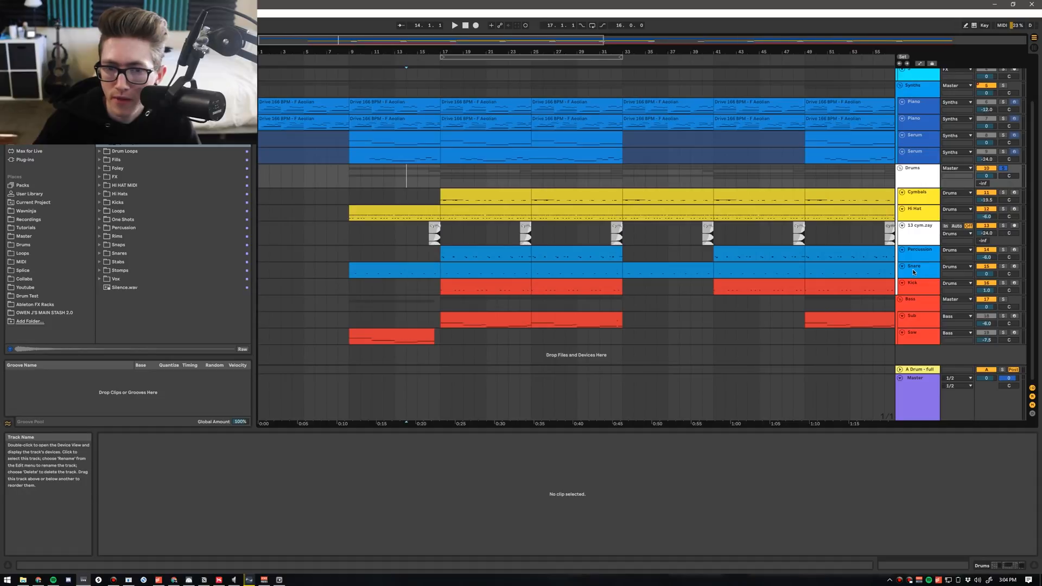
scroll(387, 237, up, 2)
scroll(420, 232, down, 2)
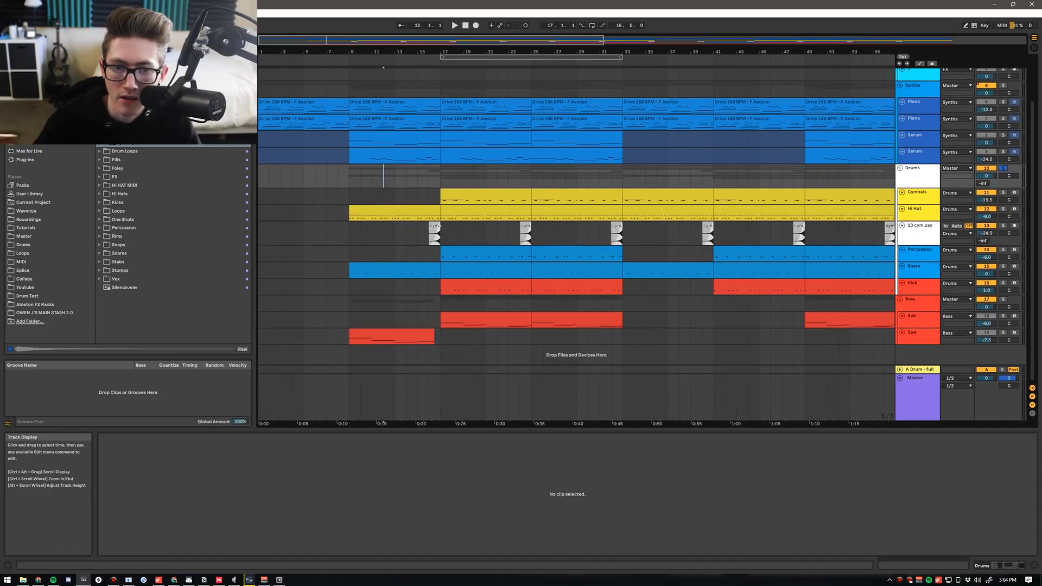
scroll(420, 233, up, 4)
scroll(420, 232, down, 2)
click(1003, 168)
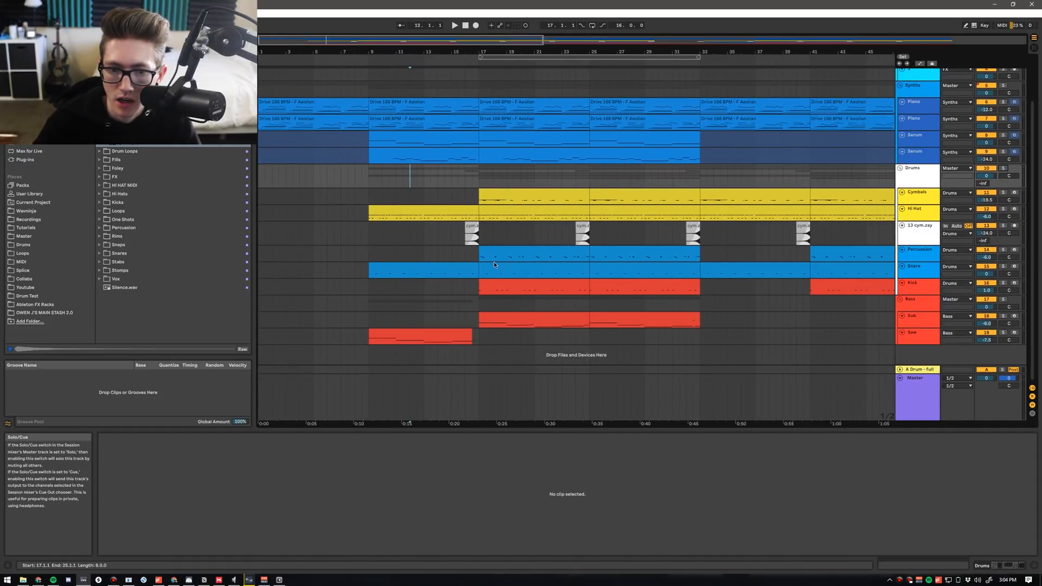
Shorten the hi-hat clip before bar 17 to end at 16.3.1 and play the transition.
click(458, 213)
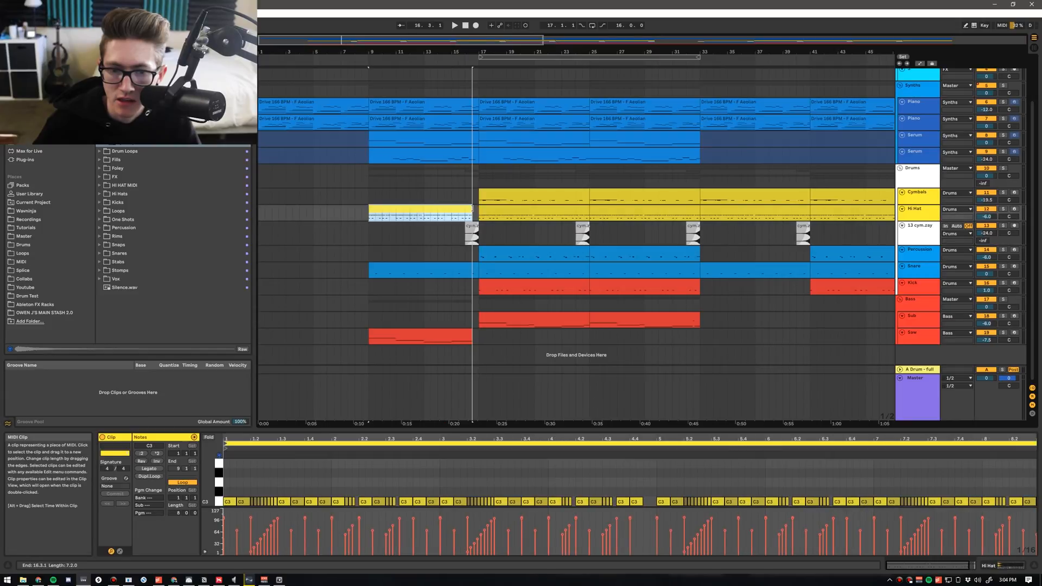
click(457, 250)
key(space)
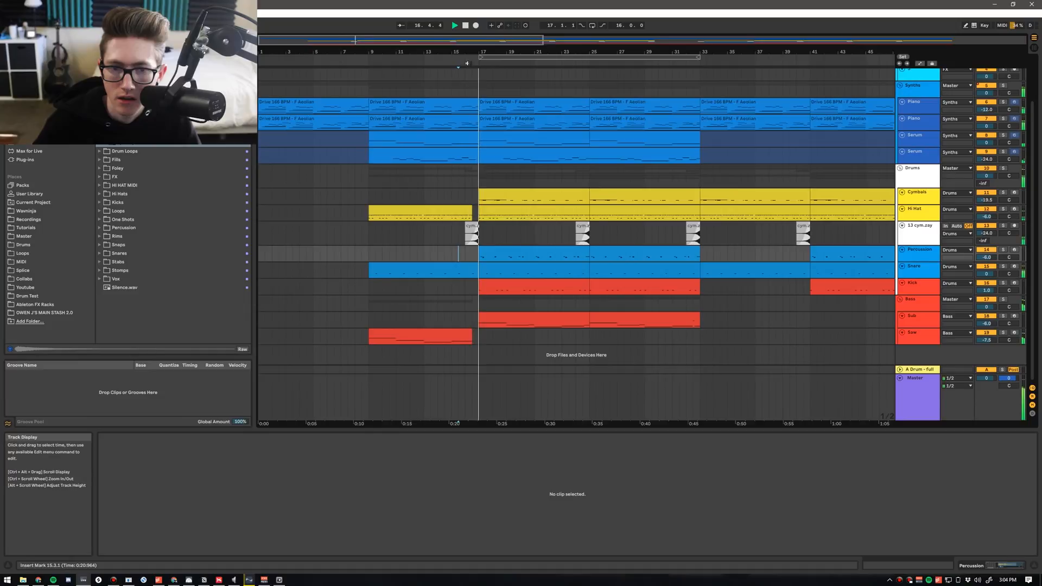
key(space)
Automate the Synths group's Speaker On to switch off from 16.3.1 to 17.1.1 and play the transition.
drag(464, 40, 401, 70)
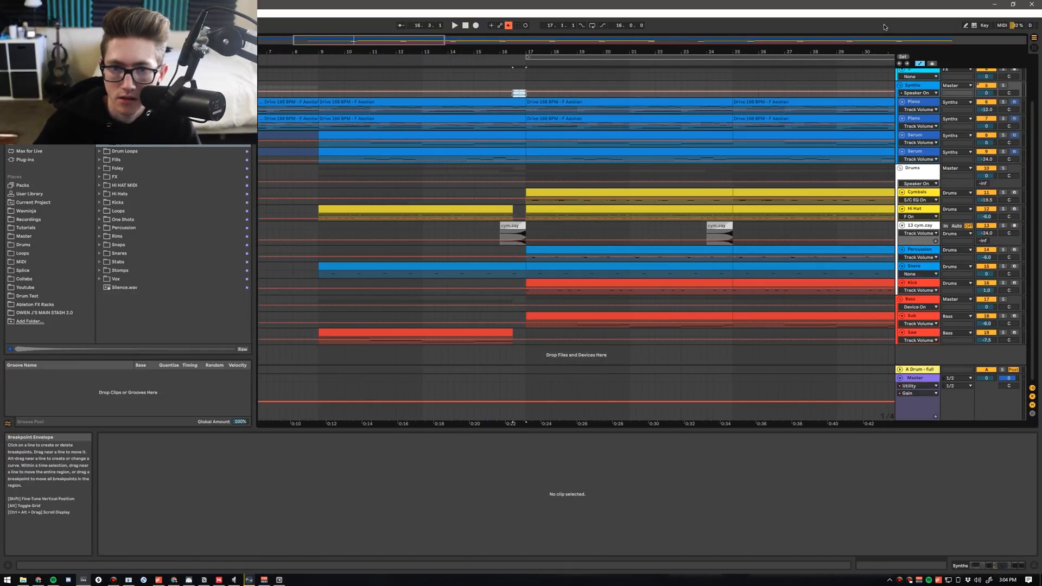
click(508, 25)
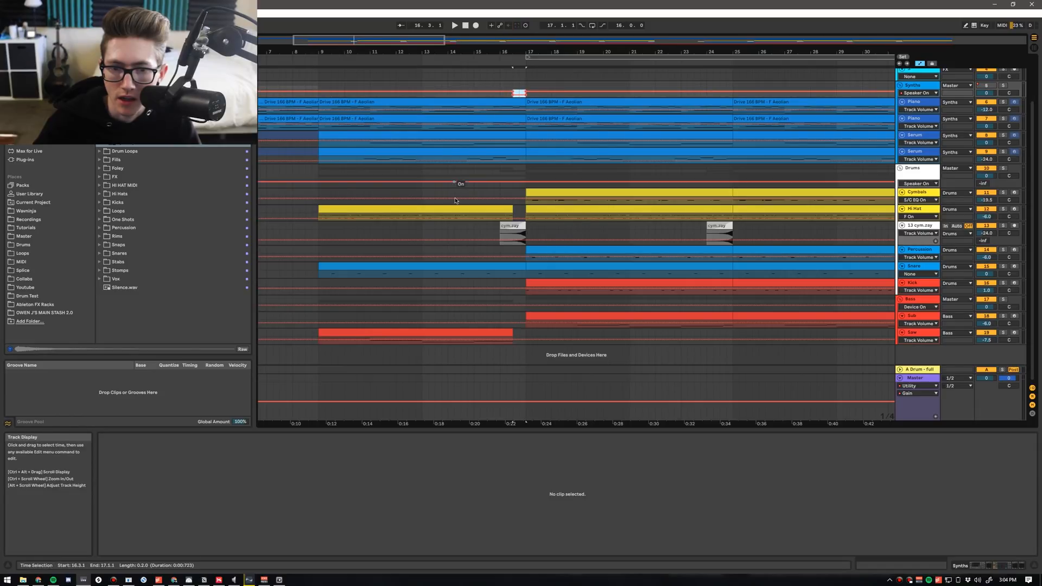
key(space)
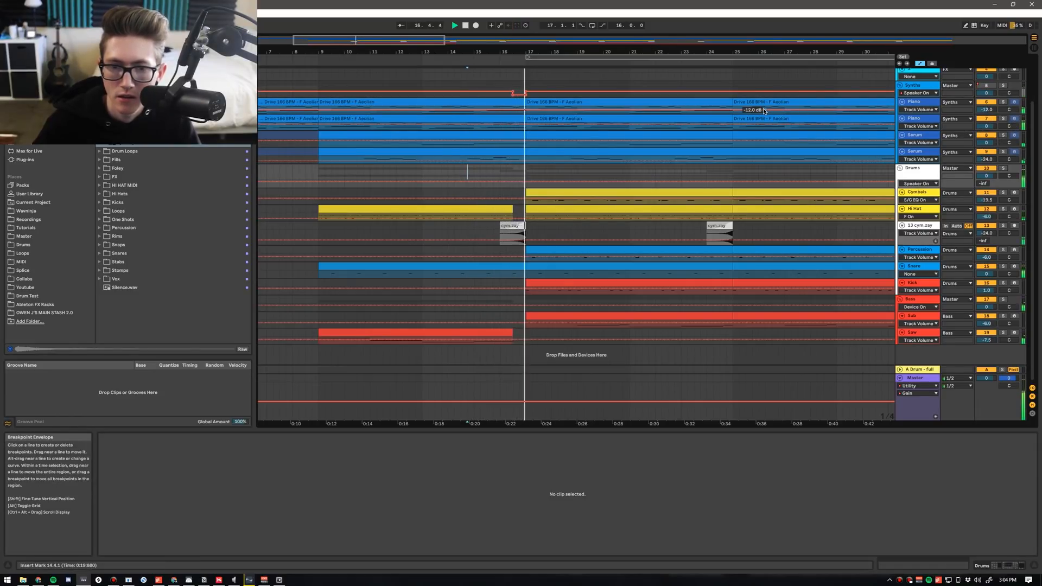
key(space)
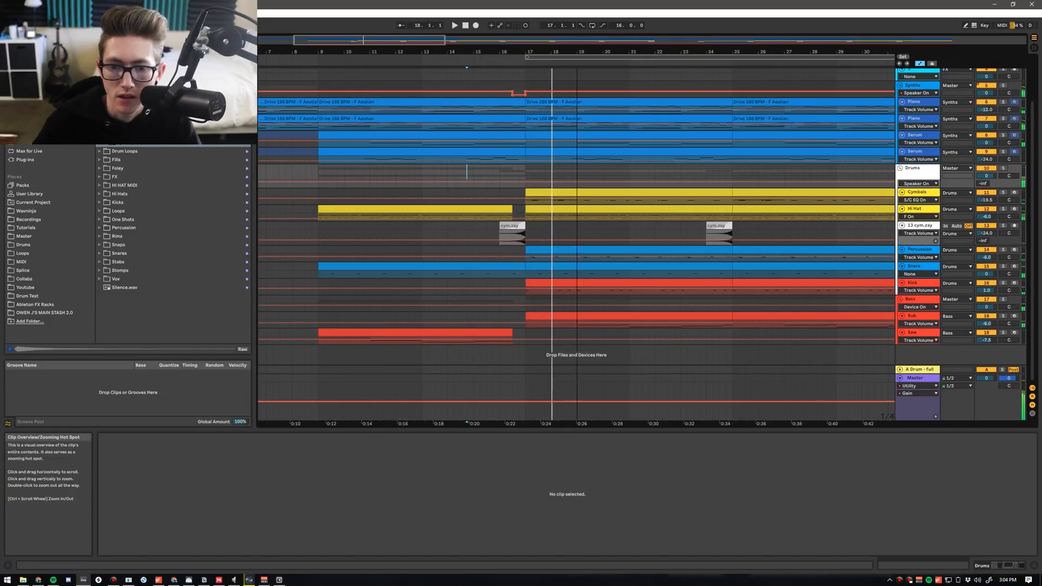
Lower the reversed cymbal track's volume to -27 dB and hide the automation lanes.
drag(814, 52, 814, 22)
click(994, 236)
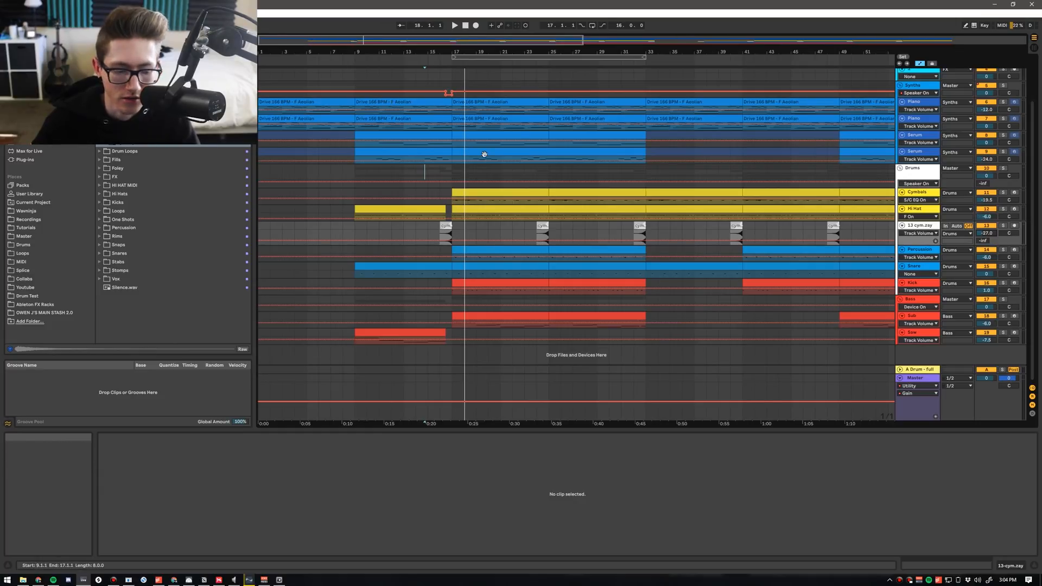
key(a)
scroll(459, 53, up, 3)
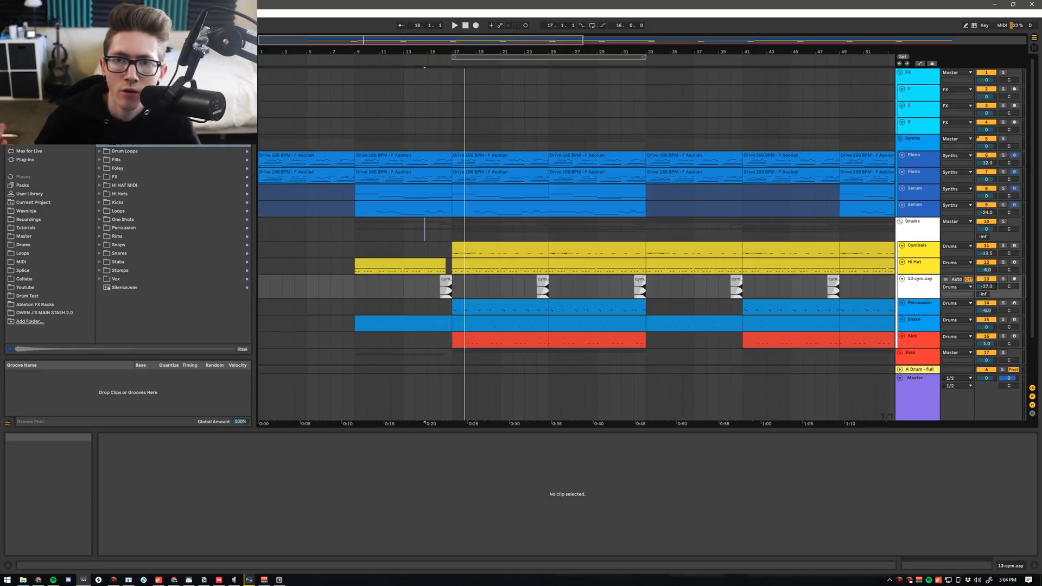
Expand the FX sample folder and audition fx.zipper.wav, fx.whoosh.wav and fx.swoop.wav.
click(103, 177)
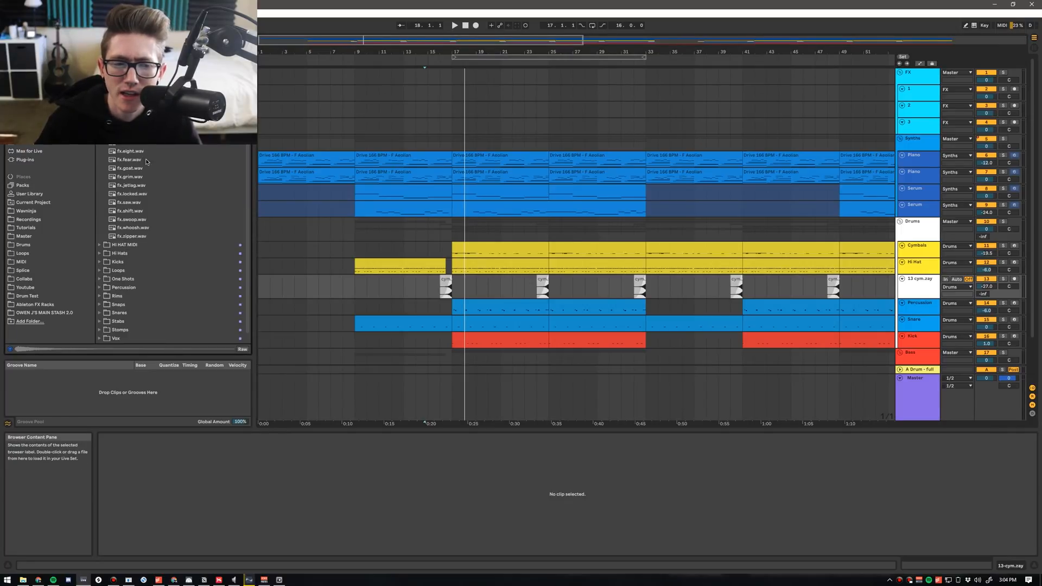
drag(349, 39, 349, 42)
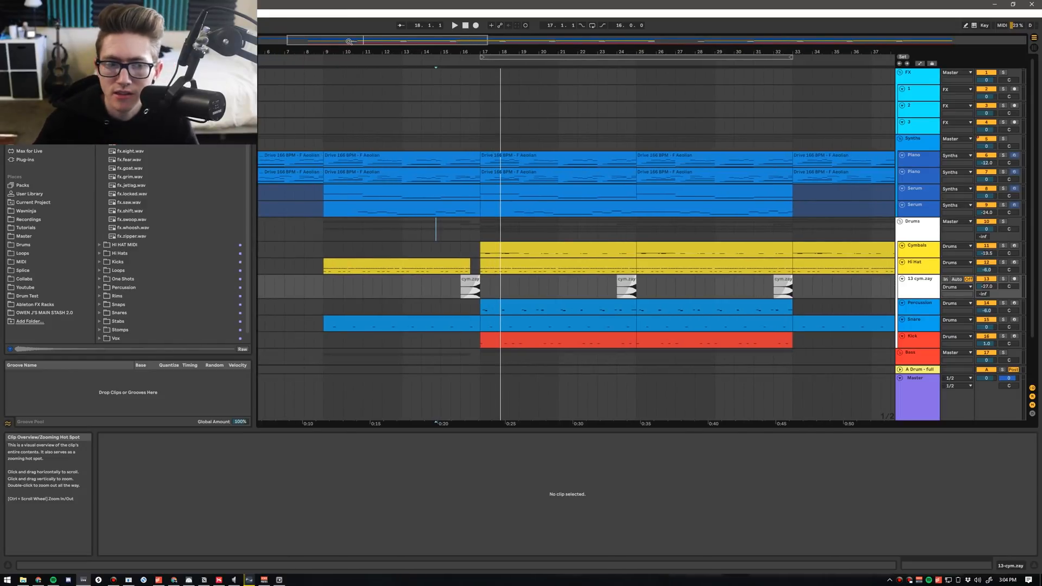
click(121, 236)
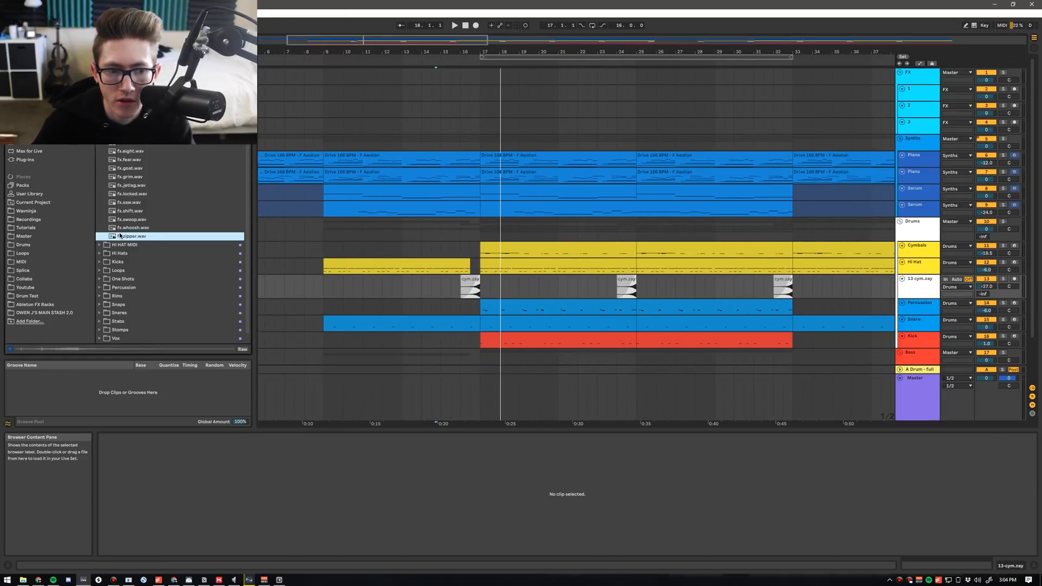
key(Up)
key(Up)
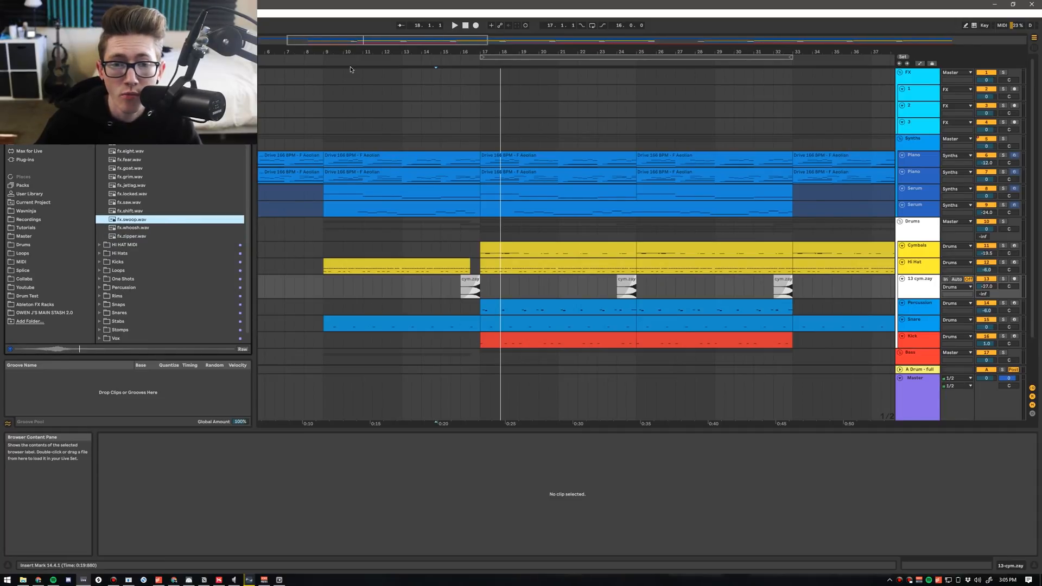
Enlarge FX track 3 and place fx.swoop.wav on it at 16.4.1.
drag(394, 41, 384, 60)
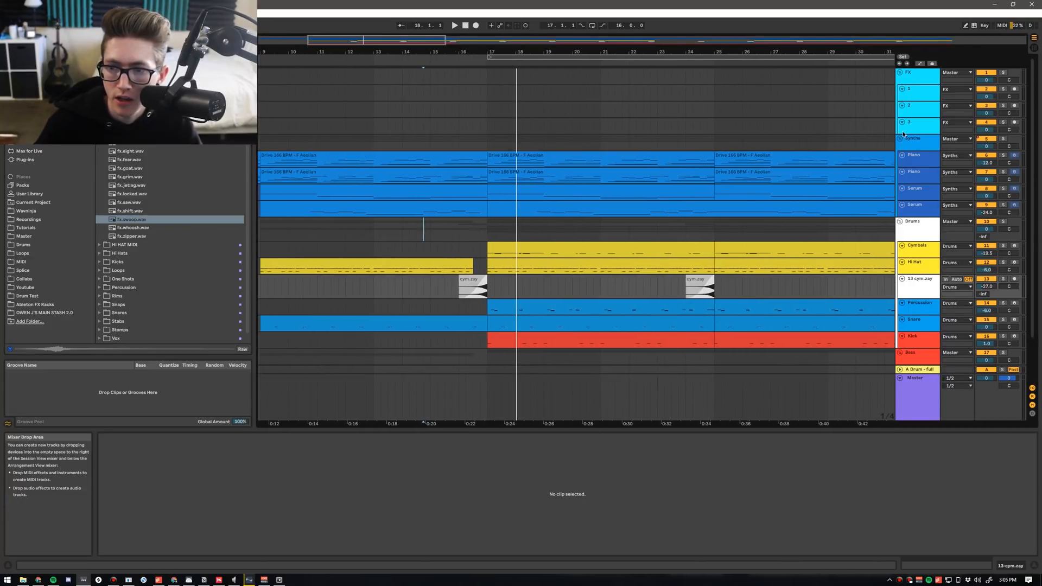
drag(902, 135, 904, 201)
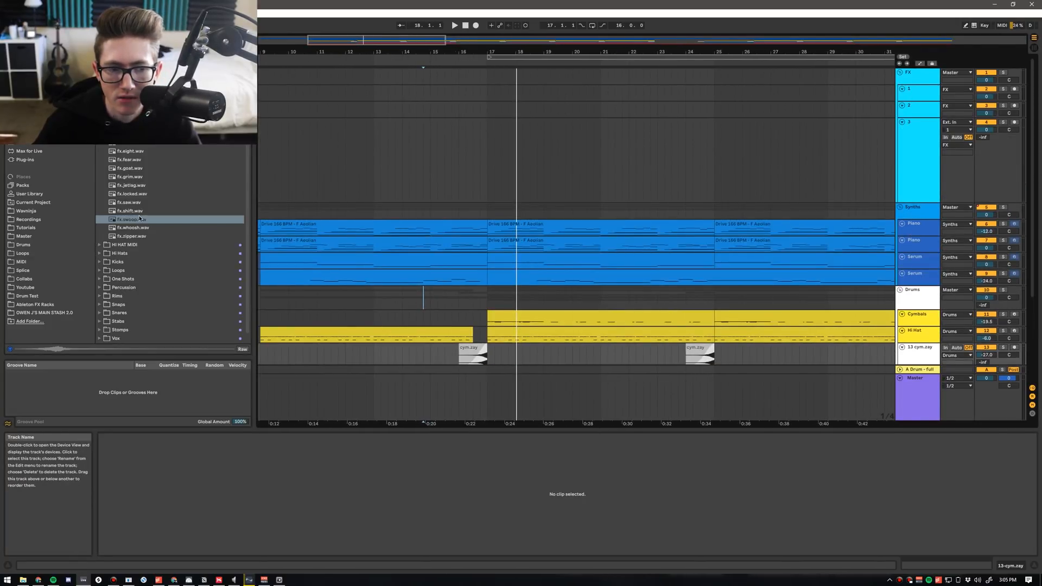
drag(139, 218, 479, 145)
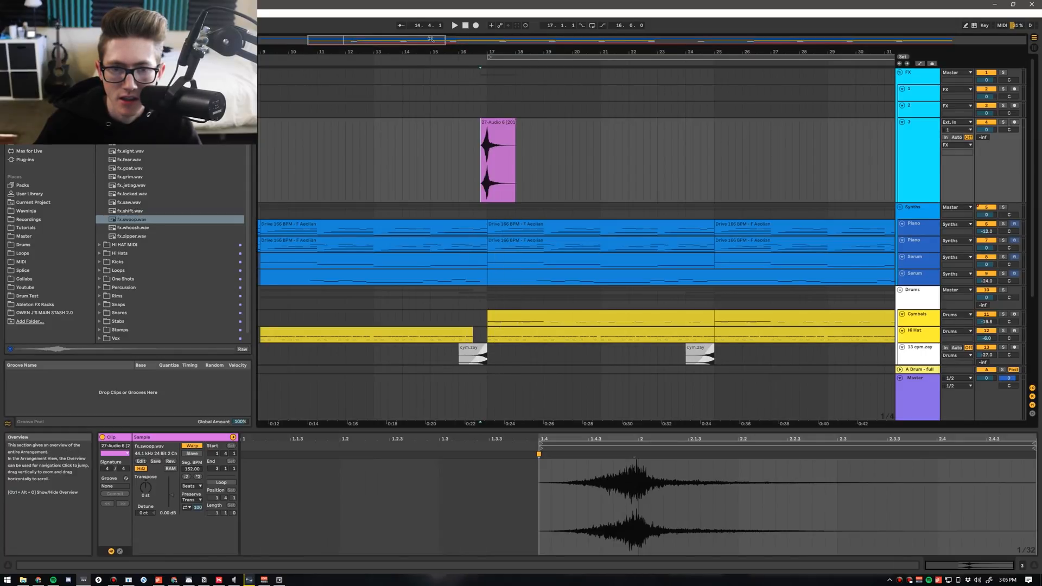
Play the swoop transition into bar 17 and set FX track 3's volume to -21 dB.
mouse_move(430, 40)
mouse_down()
mouse_move(419, 64)
mouse_move(468, 61)
mouse_up()
click(379, 152)
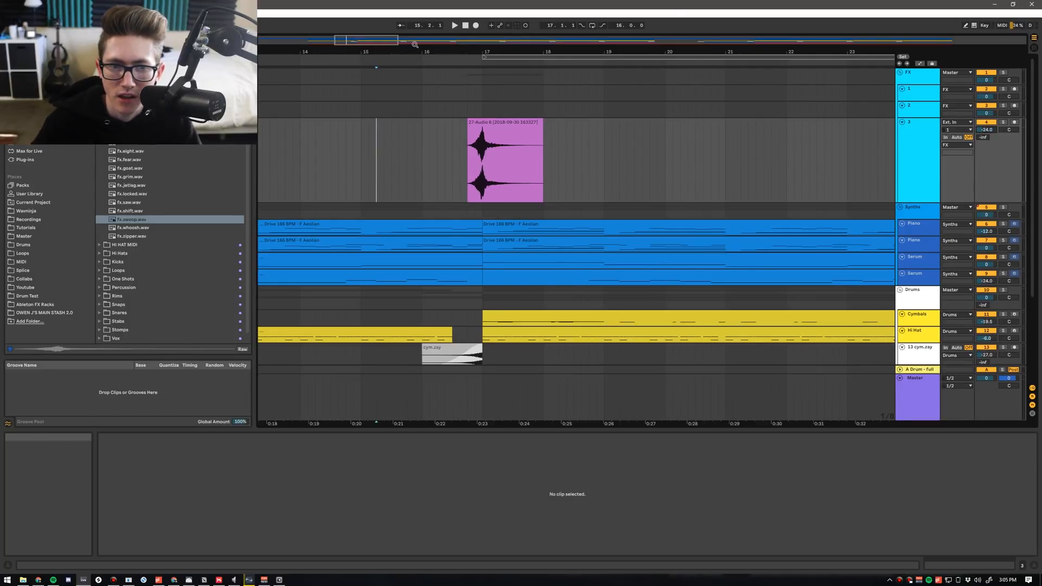
scroll(420, 131, down, 3)
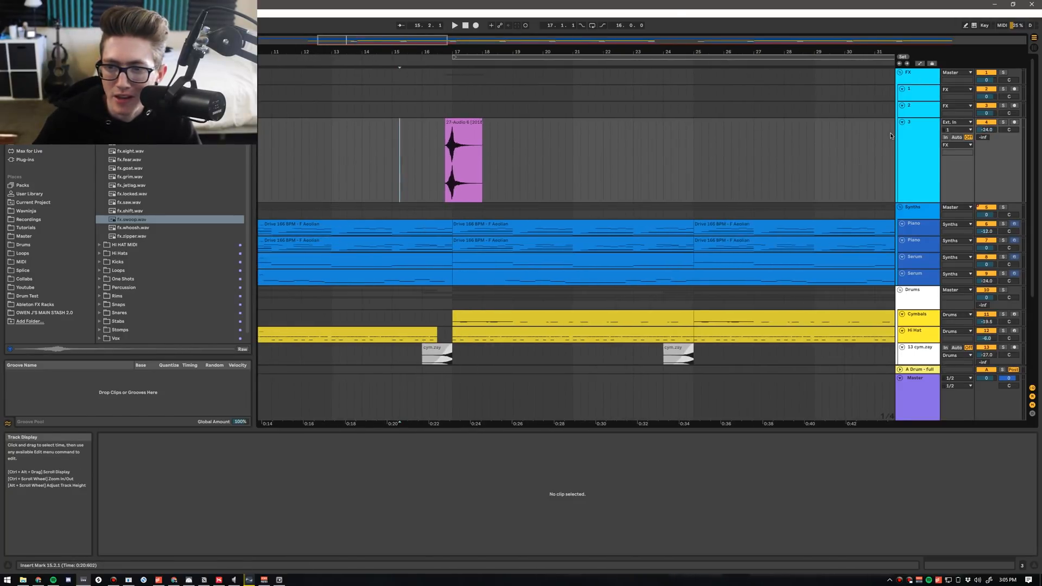
key(space)
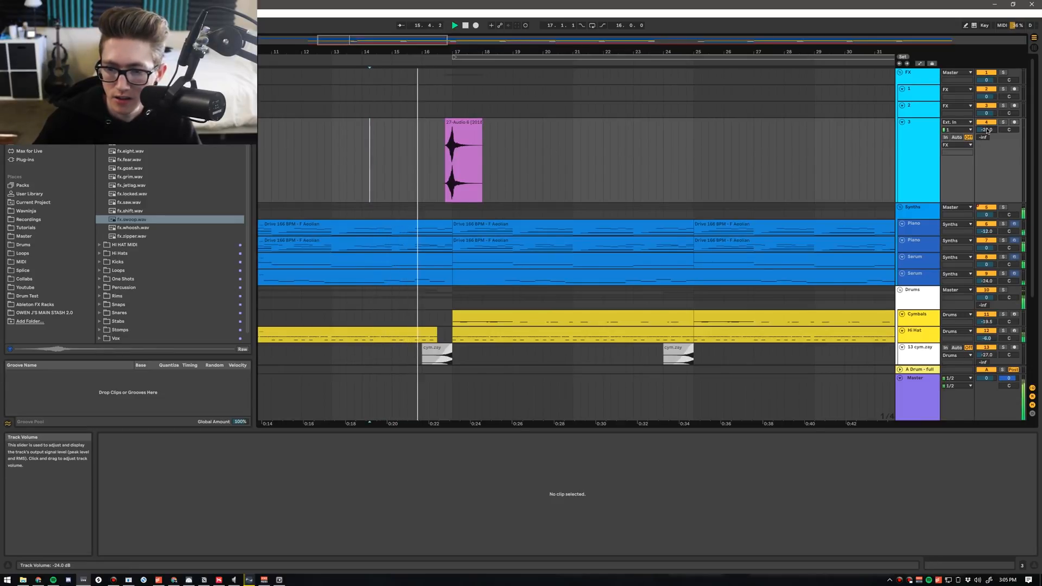
drag(988, 131, 988, 125)
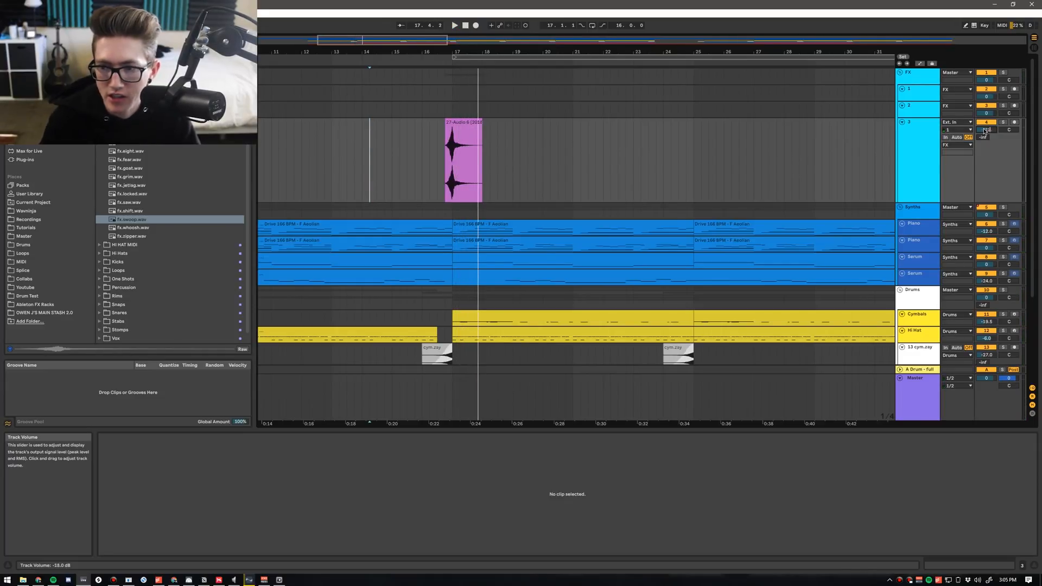
Duplicate the swoop clip so the copy starts at 32.4.1, just before bar 33.
drag(390, 40, 390, 14)
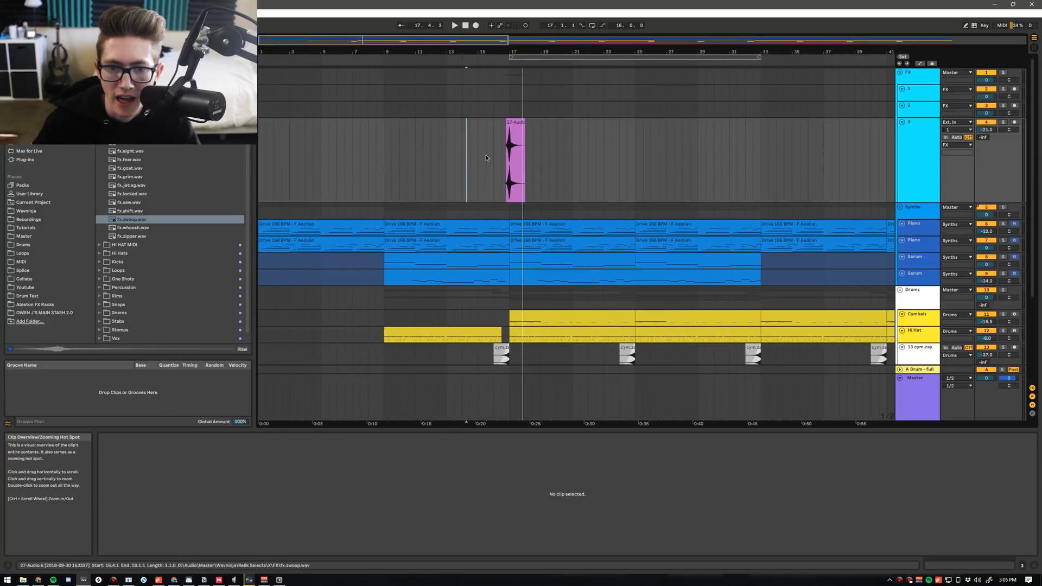
click(478, 152)
drag(473, 40, 474, 22)
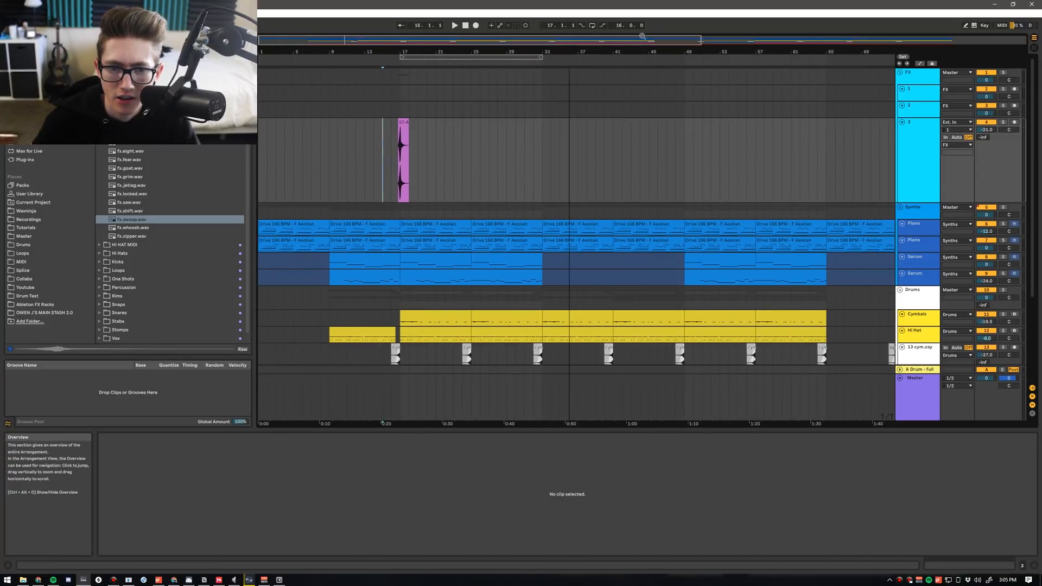
drag(367, 133, 548, 126)
key(ctrl+d)
click(515, 153)
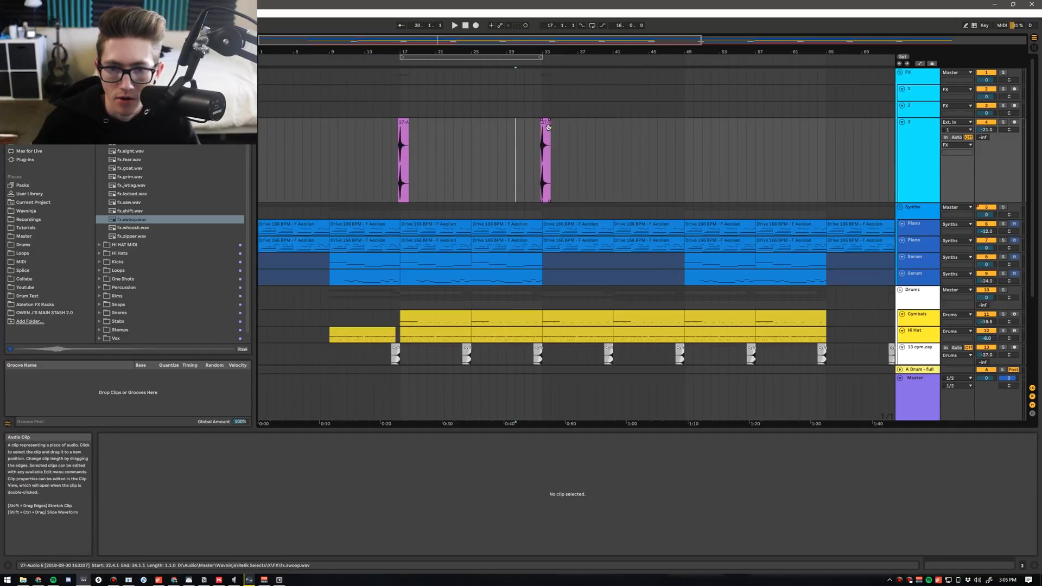
Duplicate the sixteen-bar range from bar 25 to 41 on FX track 3 repeatedly through bar 105, and reduce the track's height.
drag(475, 150, 634, 142)
key(ctrl+d)
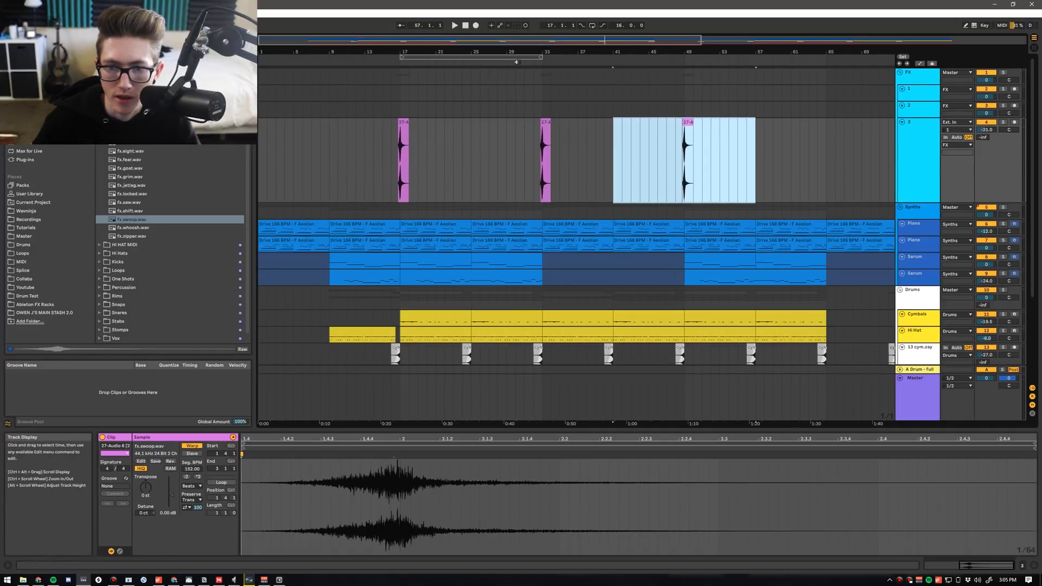
drag(651, 41, 650, 23)
key(ctrl+d)
key(ctrl+d)
key(ctrl+d)
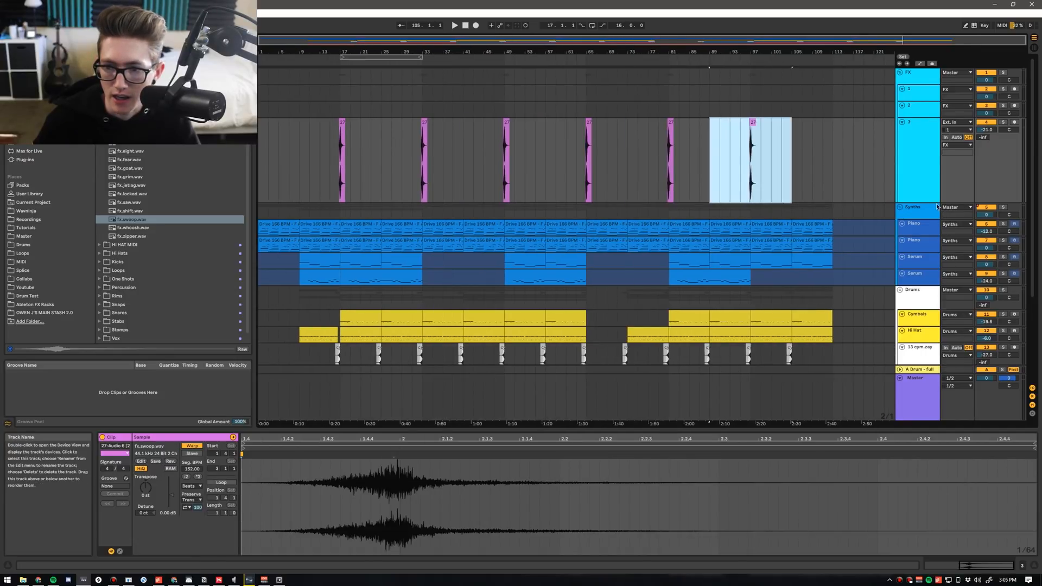
drag(923, 202, 920, 143)
click(327, 152)
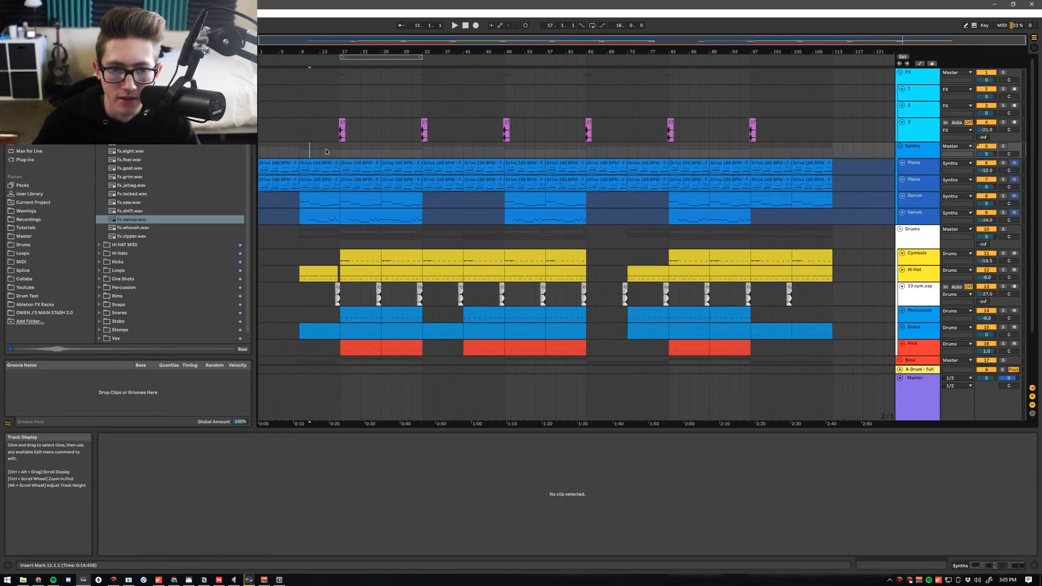
Examine the swoop clips' placement at the section changes around bars 17, 33, 49 and 65.
drag(344, 49, 379, 82)
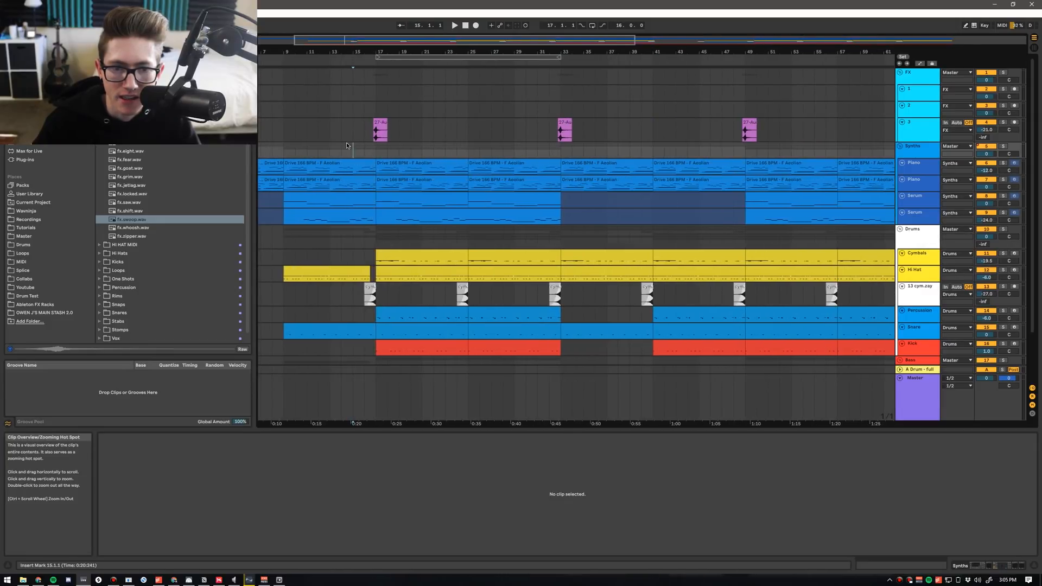
drag(365, 128, 386, 144)
click(390, 142)
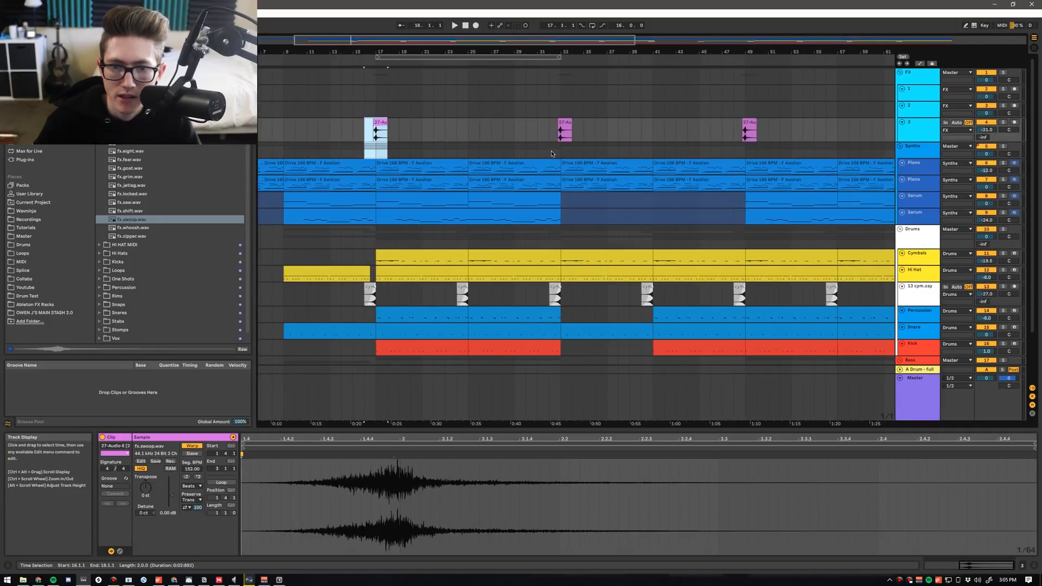
drag(538, 149, 571, 149)
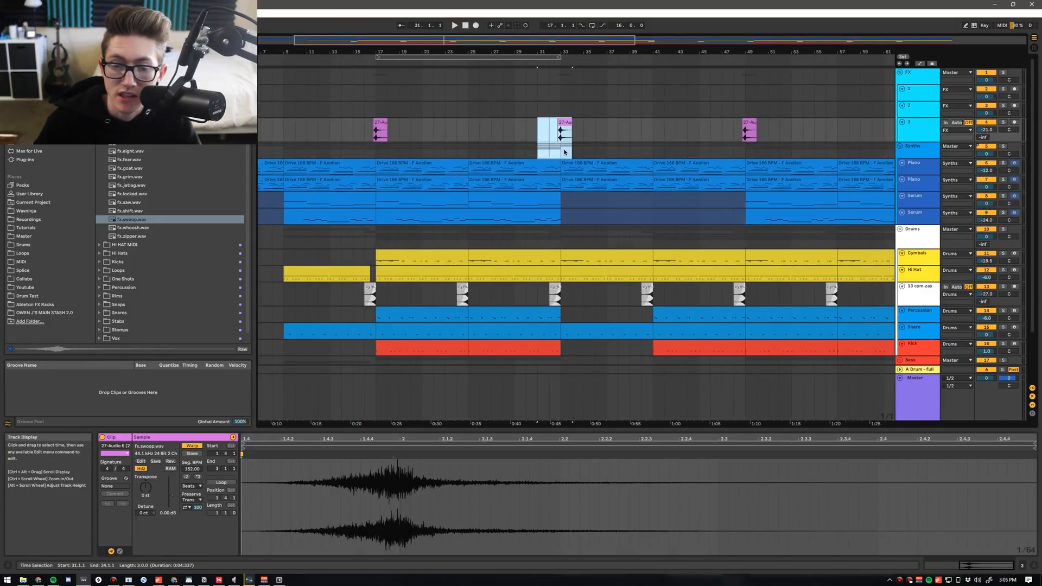
click(550, 153)
drag(737, 154, 749, 131)
drag(449, 53, 448, 21)
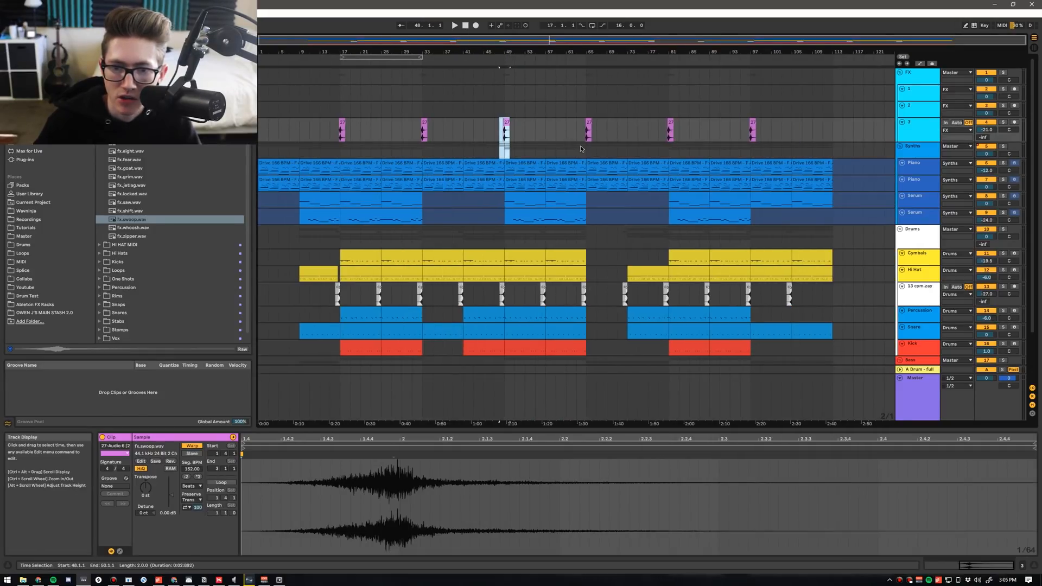
drag(581, 152, 592, 131)
click(342, 151)
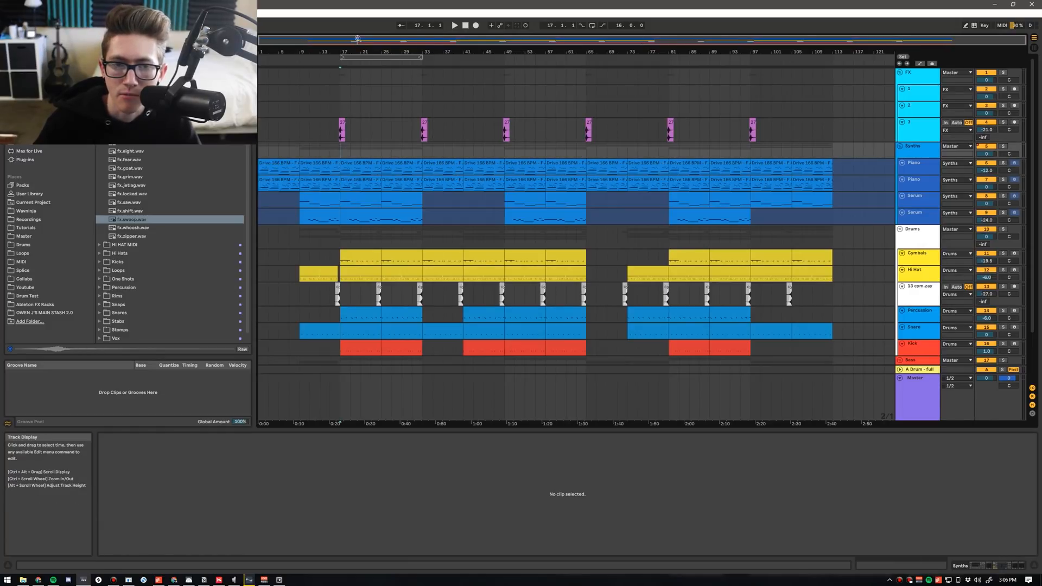
drag(358, 38, 361, 60)
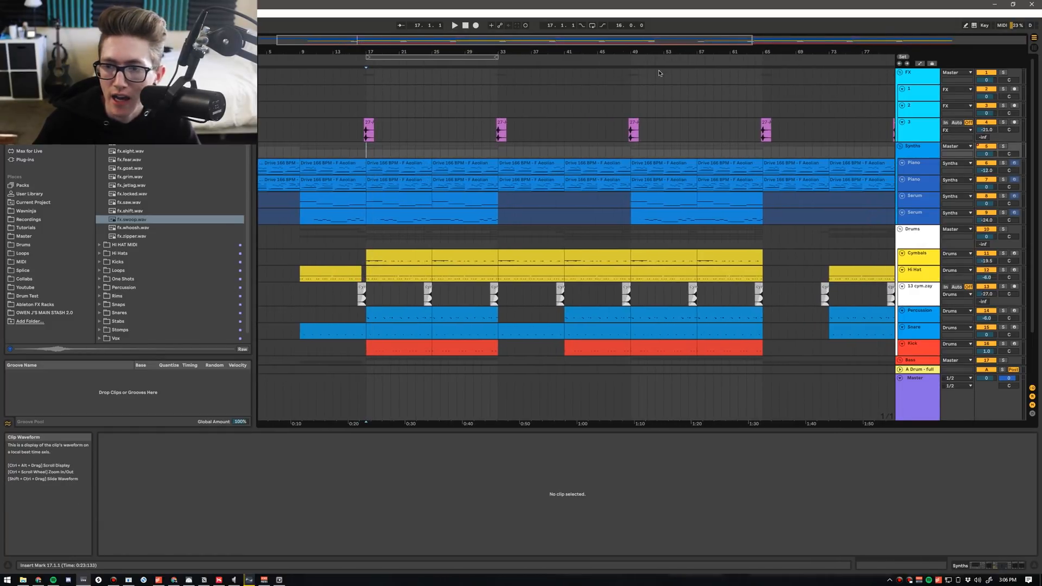
Audition the FX samples from fx.shift.wav back through the list to fx.goat.wav.
click(122, 212)
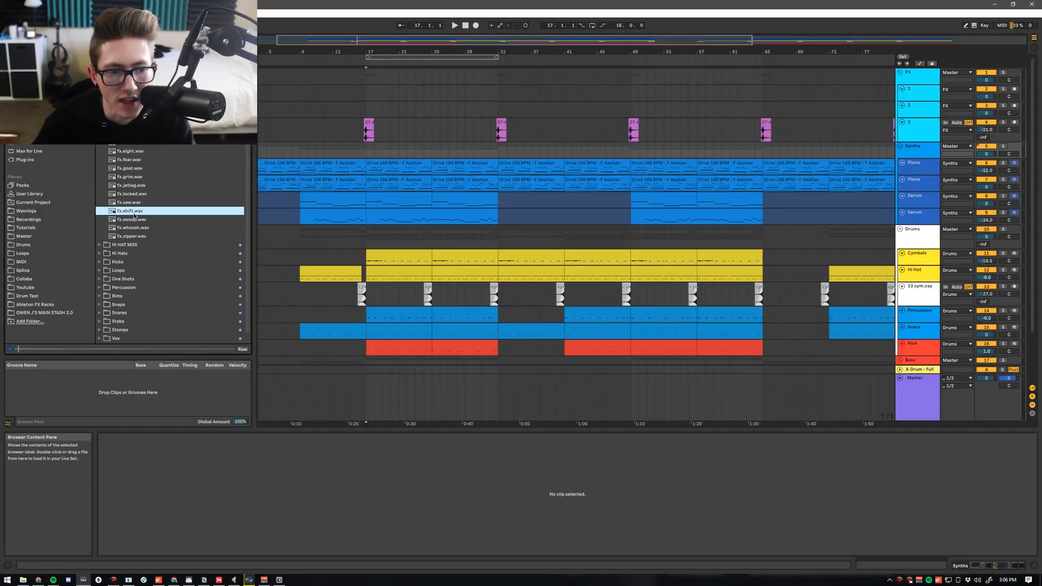
key(Up)
key(Up)
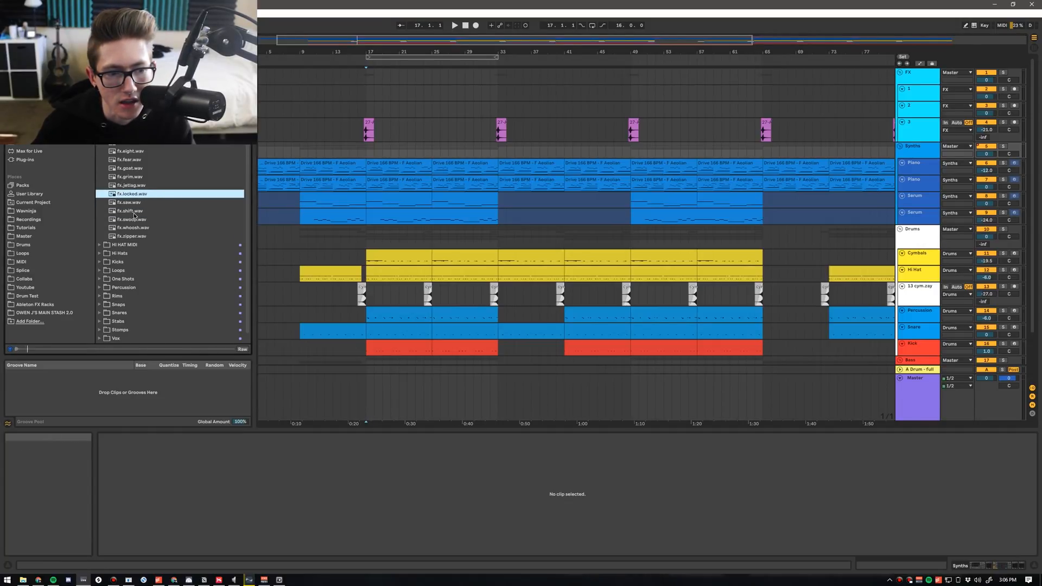
key(Up)
key(Up)
key(Up)
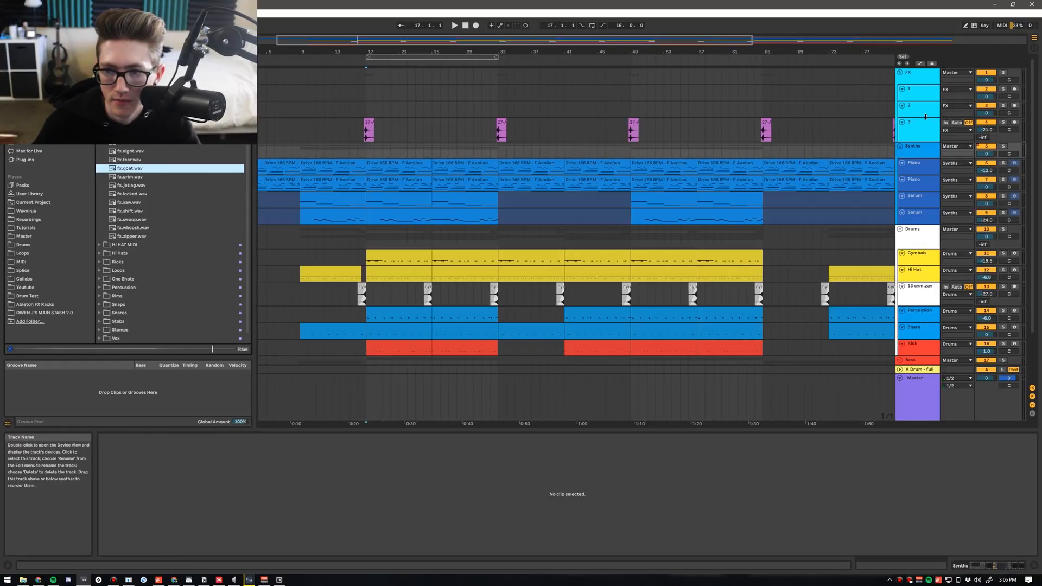
Place fx.goat.wav at bar 15 on an enlarged FX track 2, trimmed to end at bar 17 with a long fade-in.
drag(925, 117, 926, 177)
drag(130, 168, 357, 127)
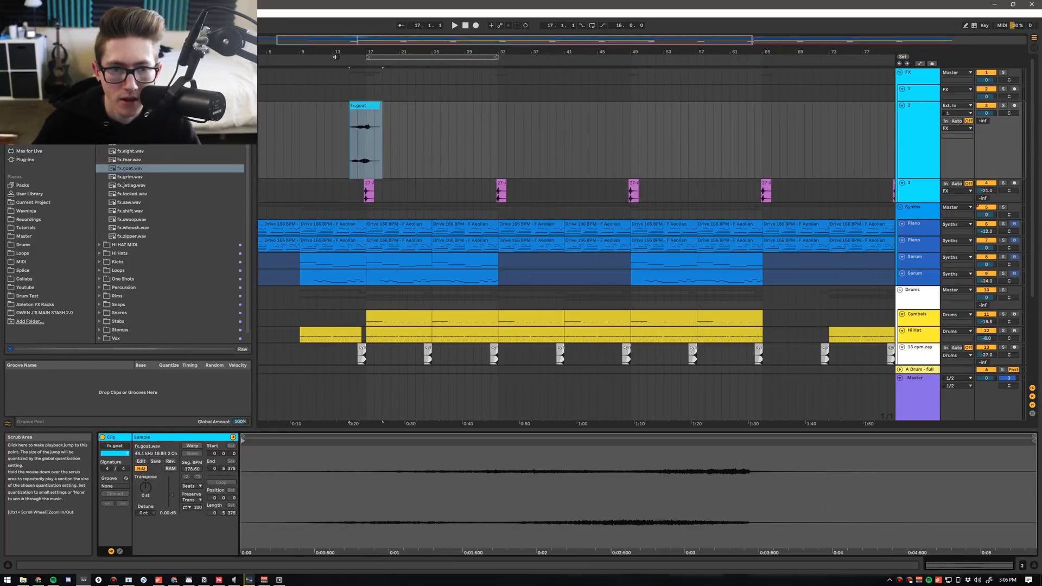
drag(347, 53, 383, 58)
click(436, 104)
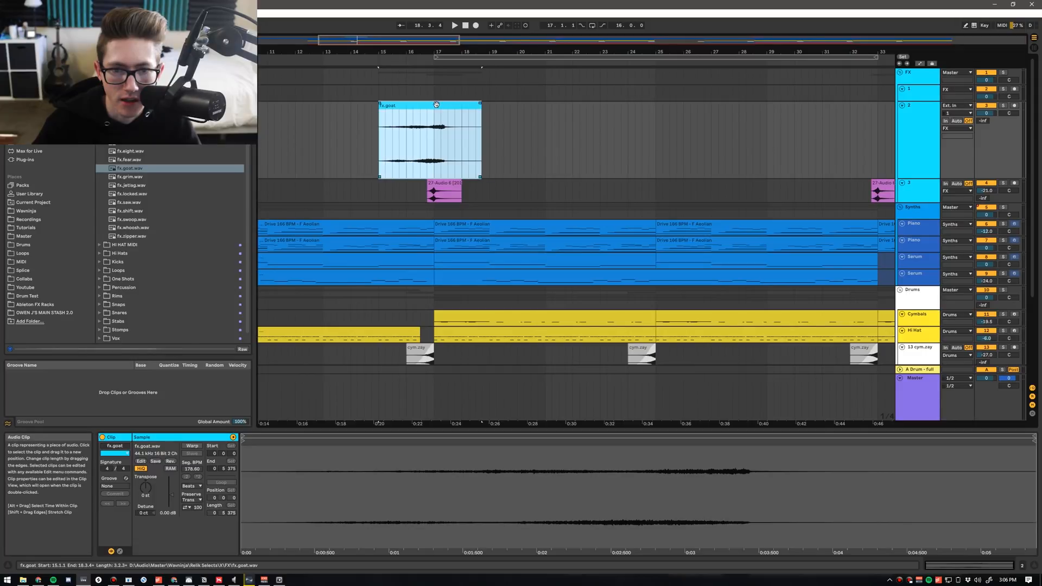
drag(435, 105, 433, 126)
drag(373, 110, 446, 104)
scroll(380, 150, left, 2)
click(407, 149)
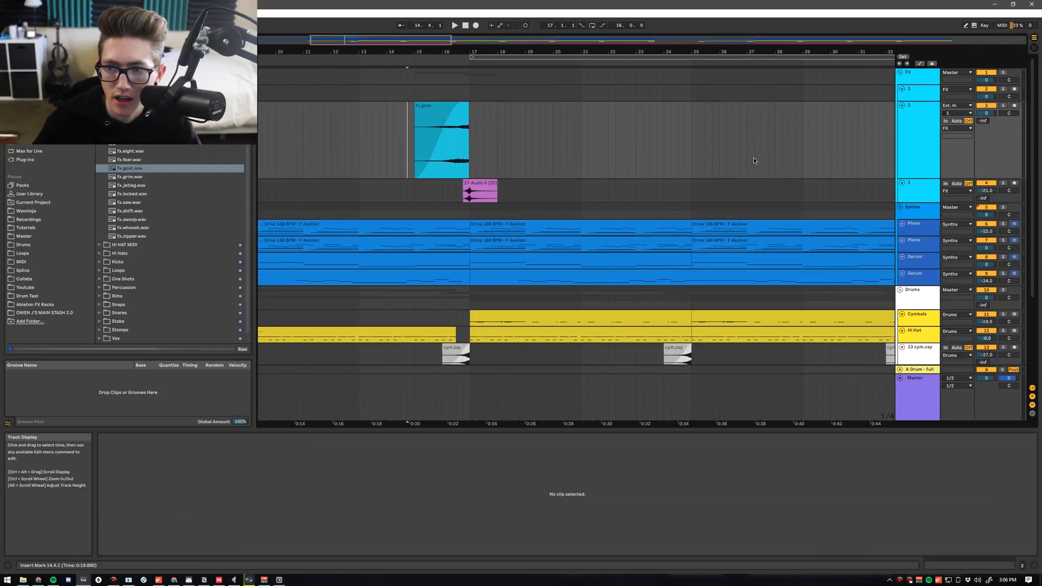
Set FX track 2's volume to -15 dB and play the fx.goat transition into bar 17.
click(989, 113)
text(-15)
key(Return)
key(space)
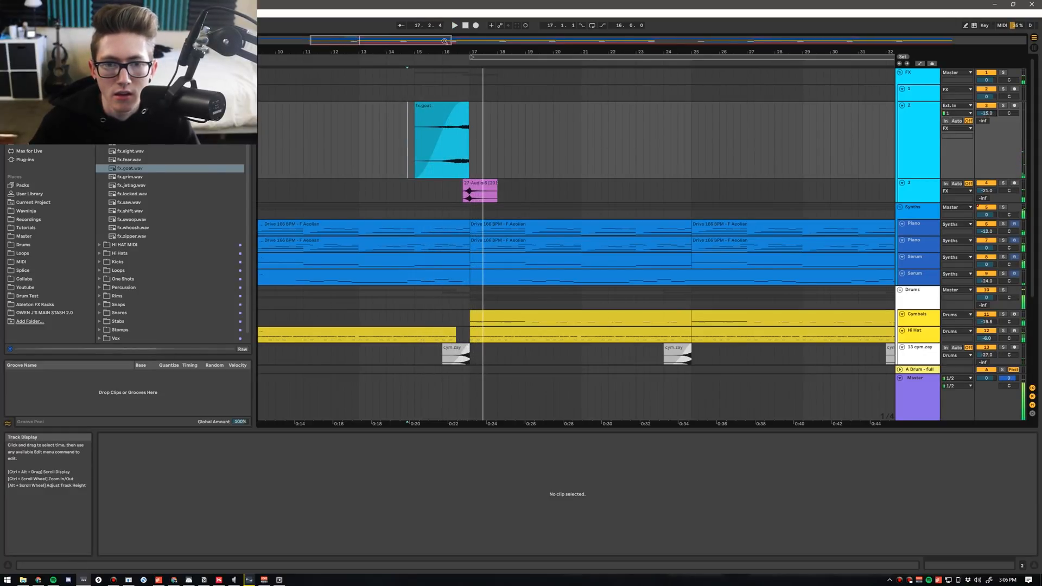
drag(427, 38, 397, 58)
drag(418, 115, 422, 116)
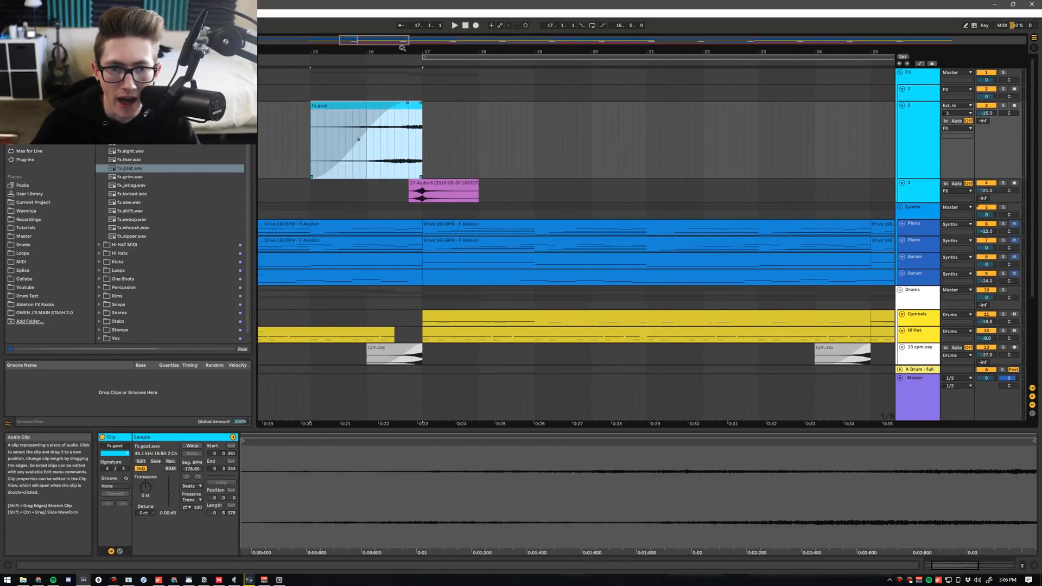
drag(403, 53, 405, 51)
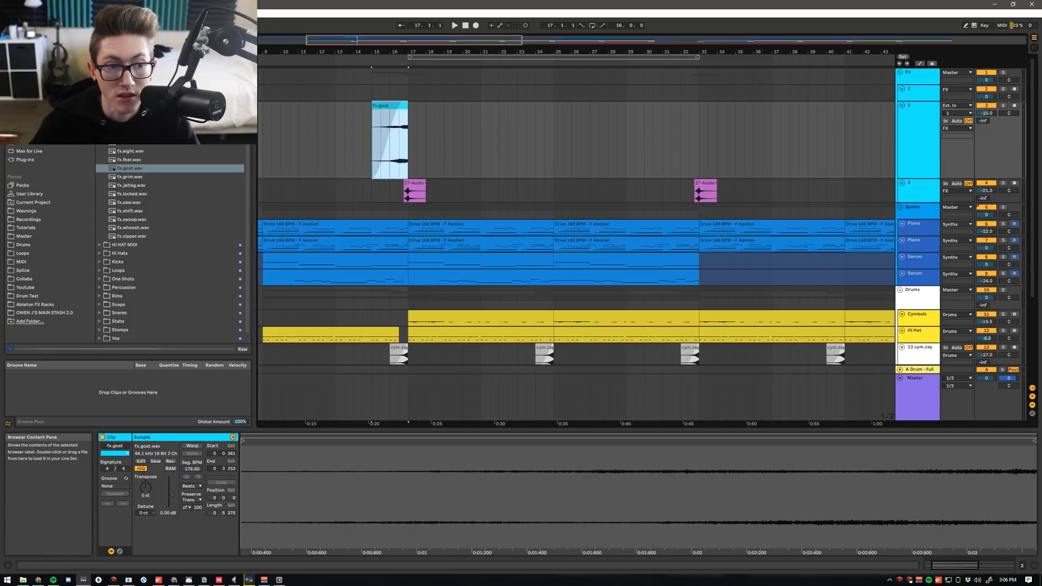
Add a Simple Delay to FX track 2, show automation, and set the left and right delay times to 16 sixteenths.
scroll(250, 209, down, 5)
click(363, 157)
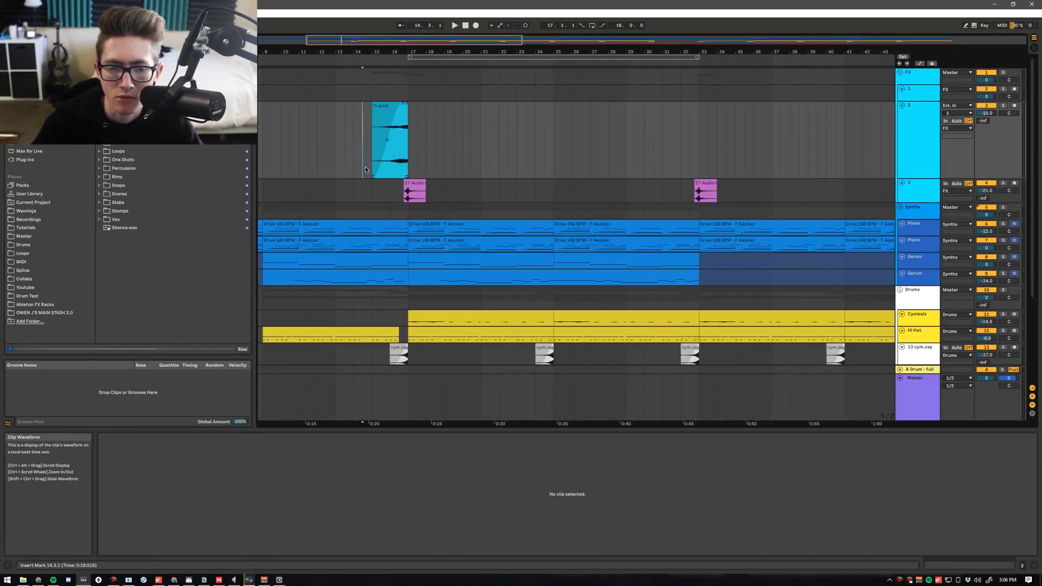
click(390, 186)
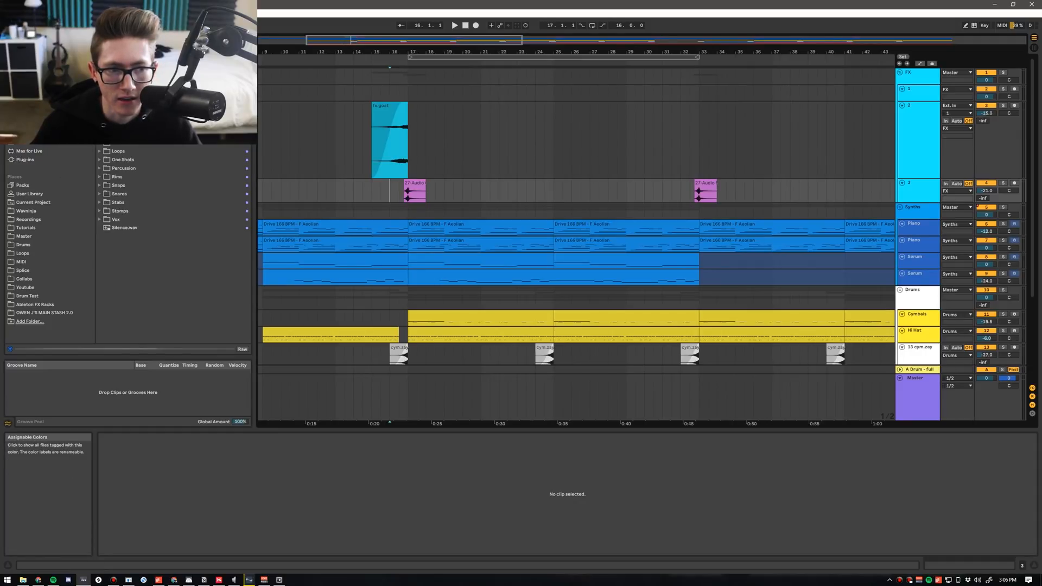
click(24, 75)
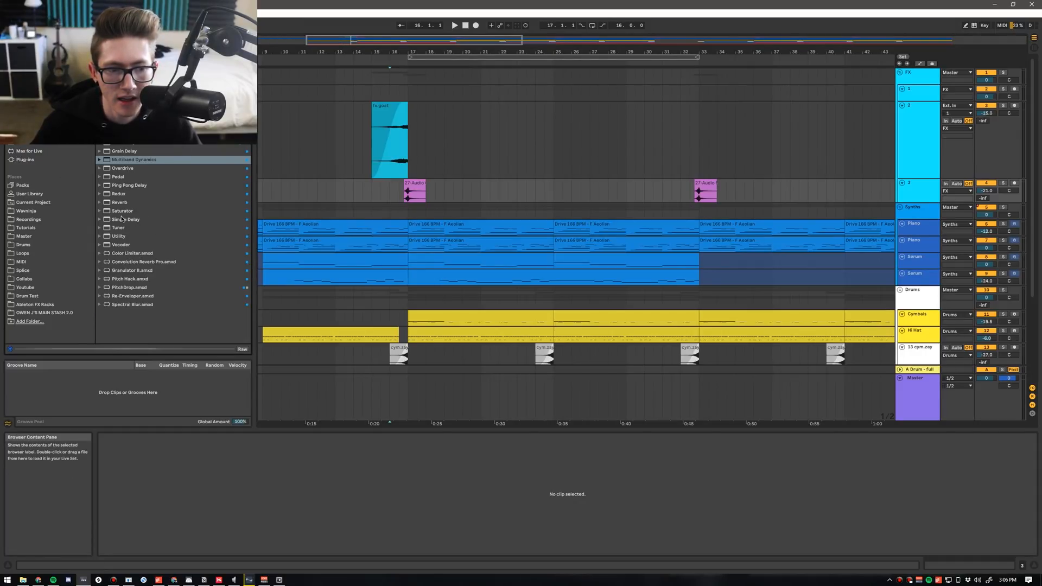
click(122, 219)
drag(380, 129, 383, 133)
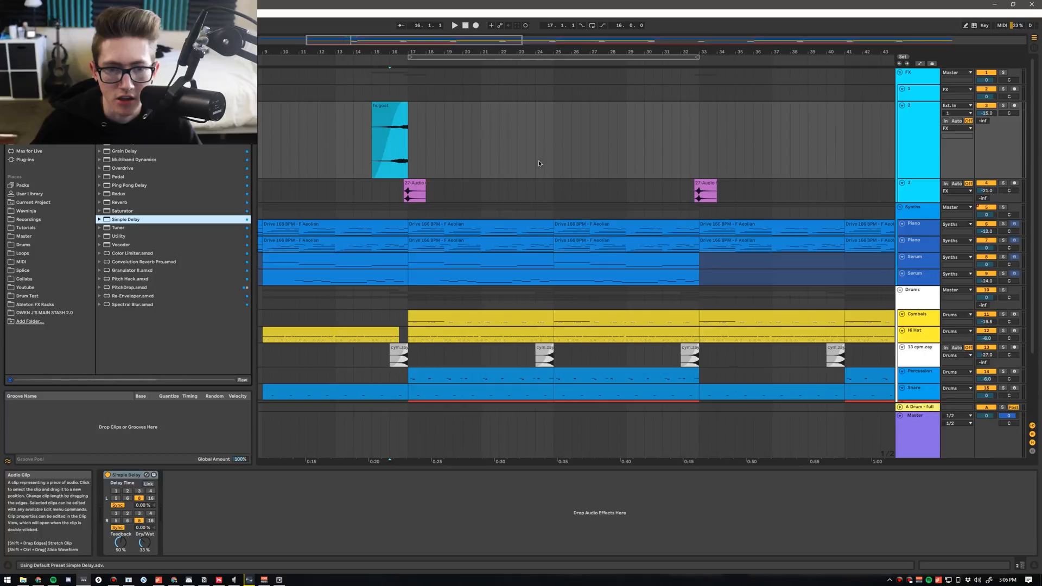
key(a)
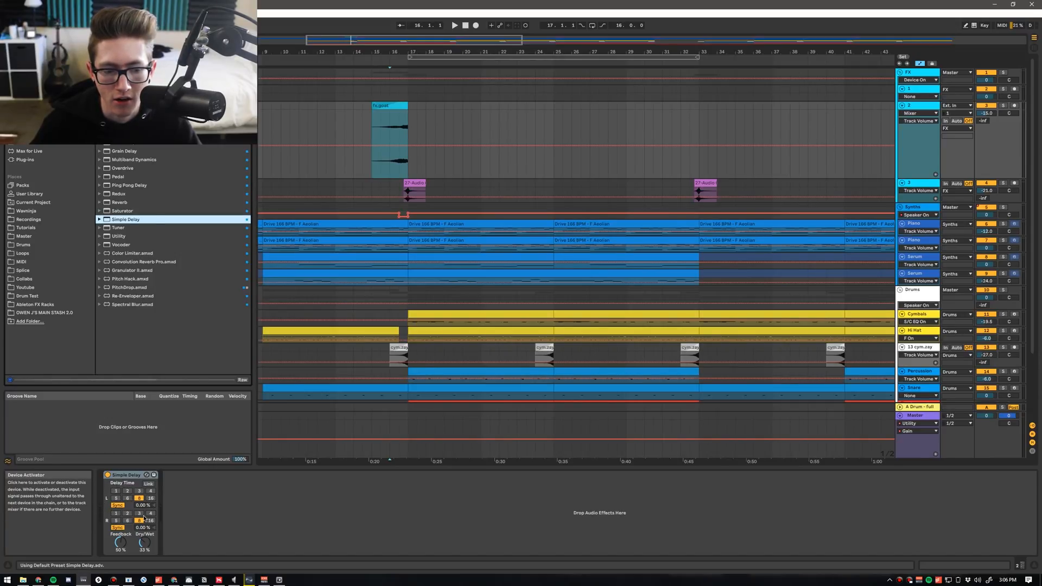
click(151, 498)
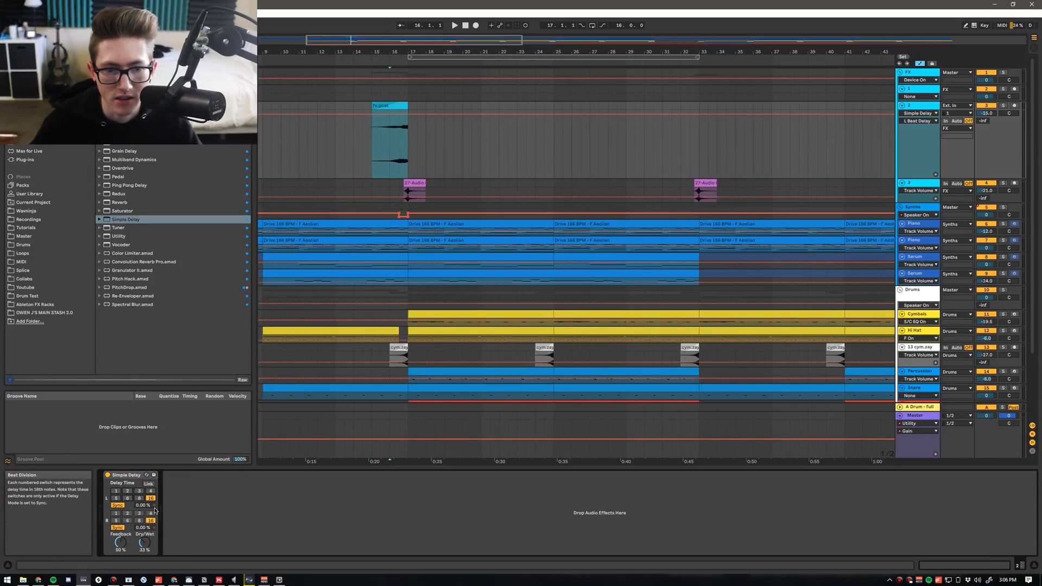
Automate the Simple Delay on FX track 2 to be on only from 16.3.1 to 21.1.1.
drag(392, 39, 391, 43)
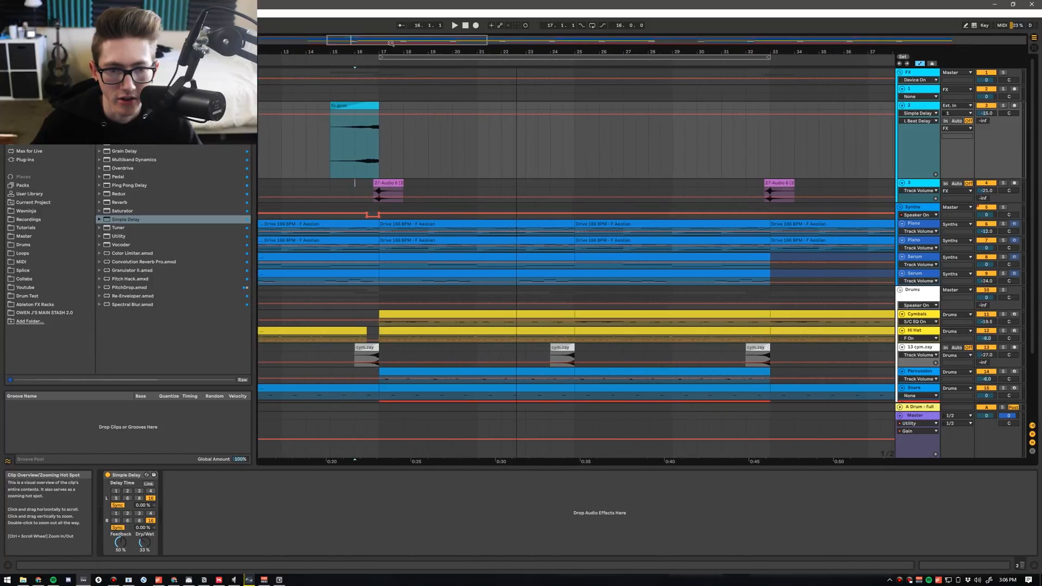
drag(367, 146, 476, 154)
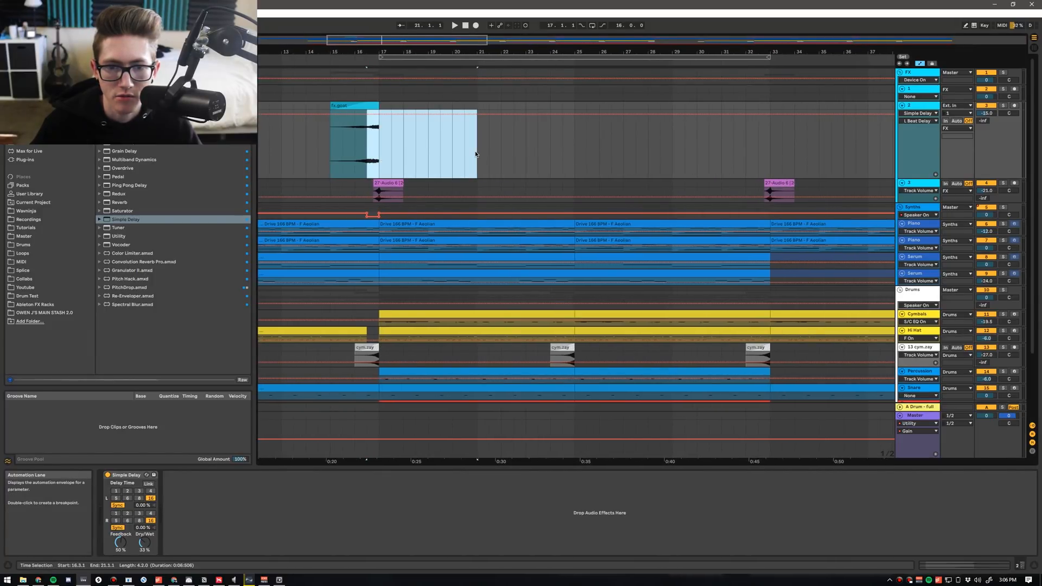
click(108, 475)
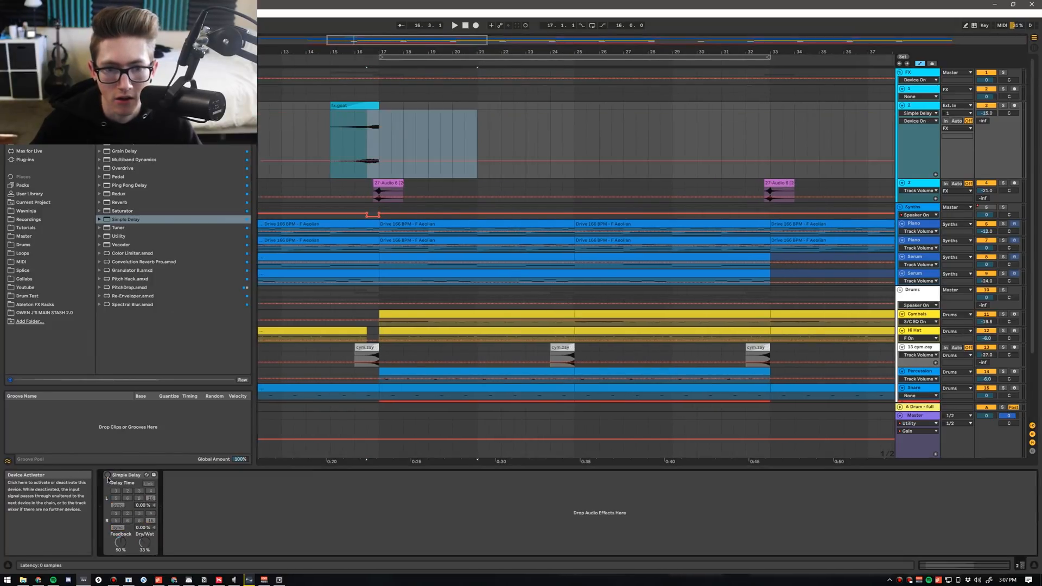
drag(430, 161, 430, 157)
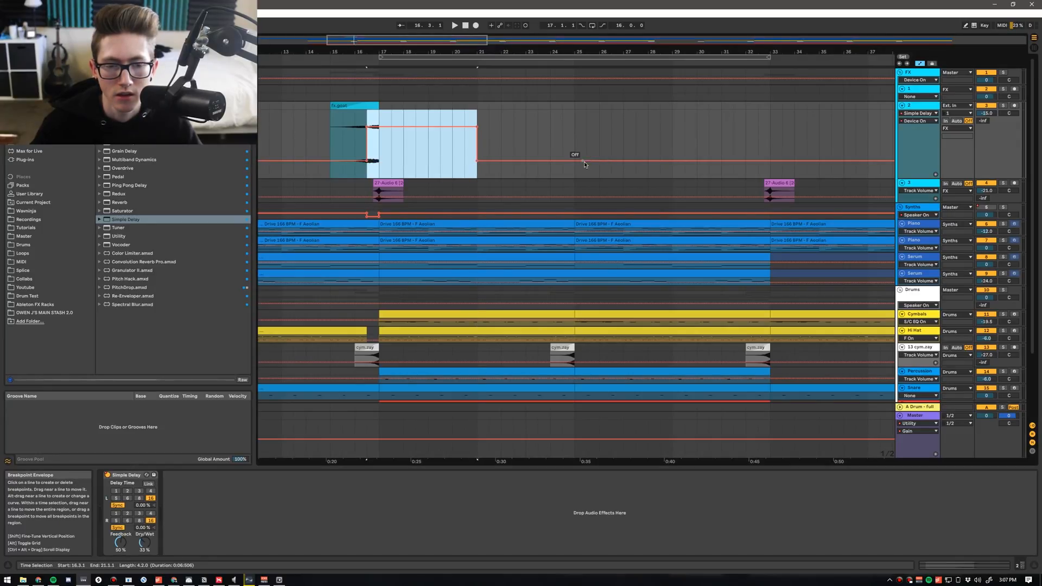
Solo FX track 2 and play the fx.goat clip with its delay tail from bar 16.
click(363, 150)
key(space)
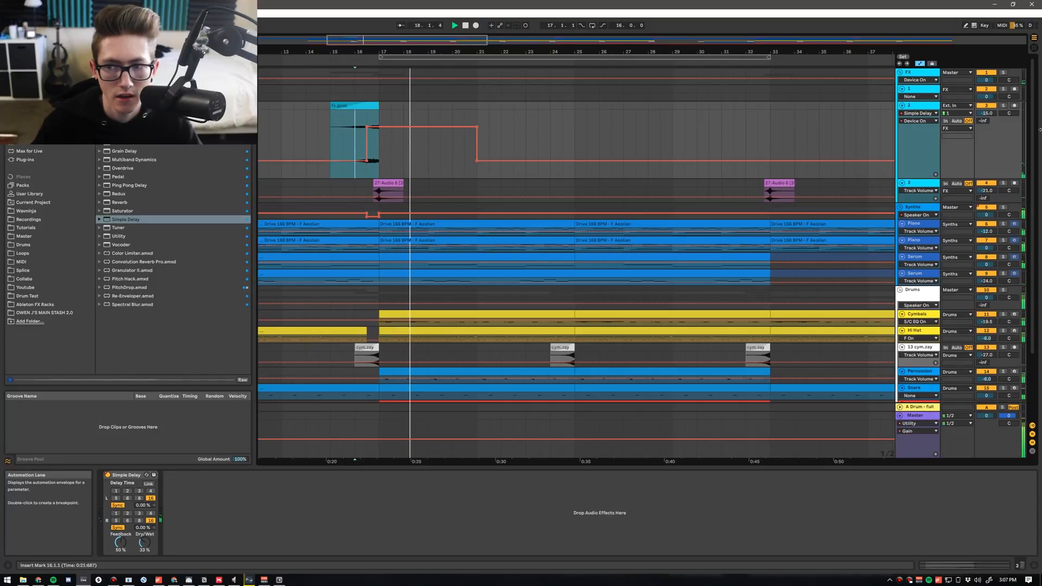
click(1004, 107)
key(space)
key(space)
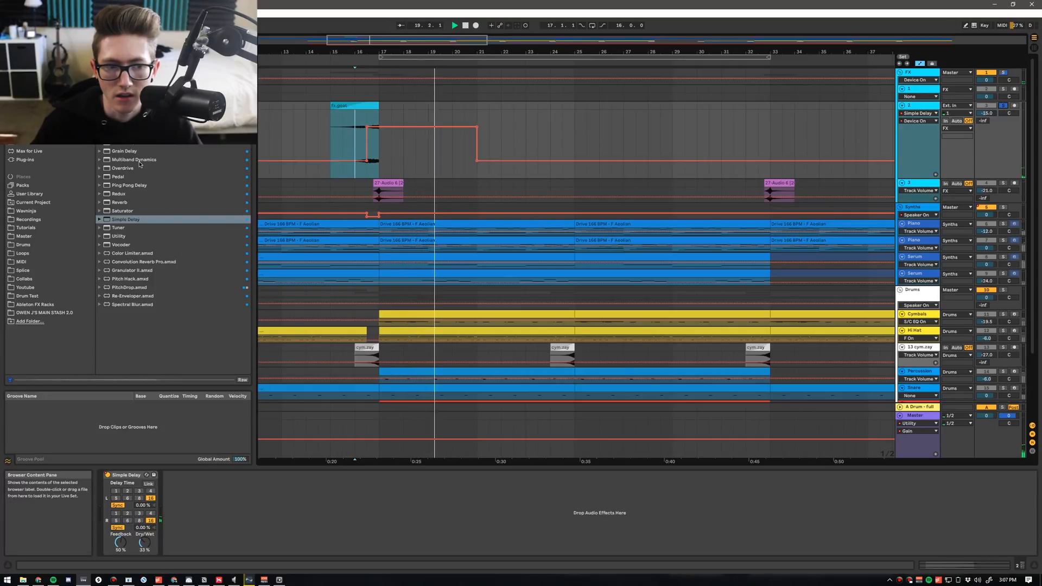
key(space)
Add Multiband Dynamics after the Simple Delay on FX track 2 and list the available plug-ins.
drag(139, 162, 394, 138)
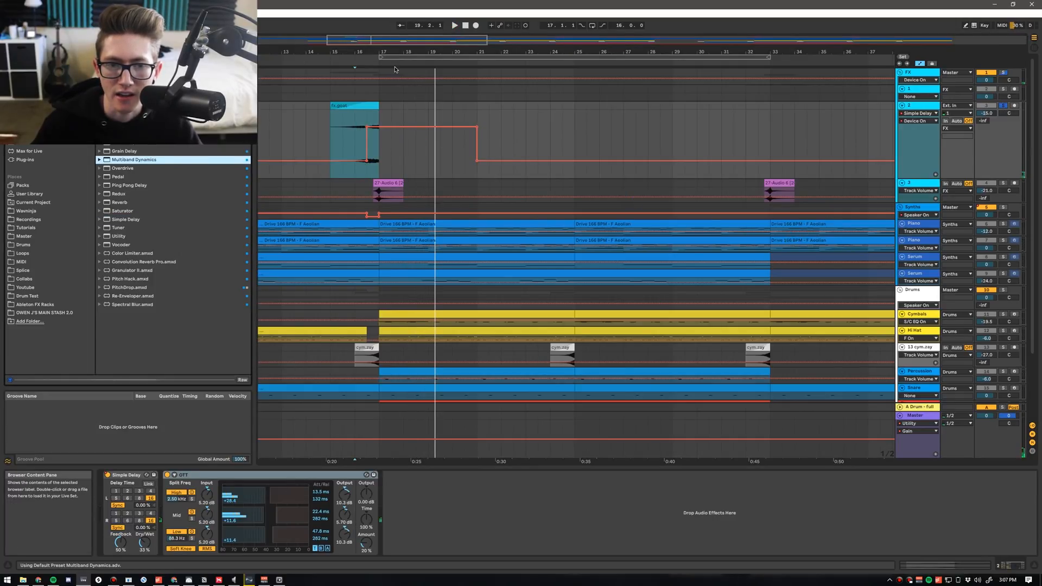
drag(418, 44, 417, 42)
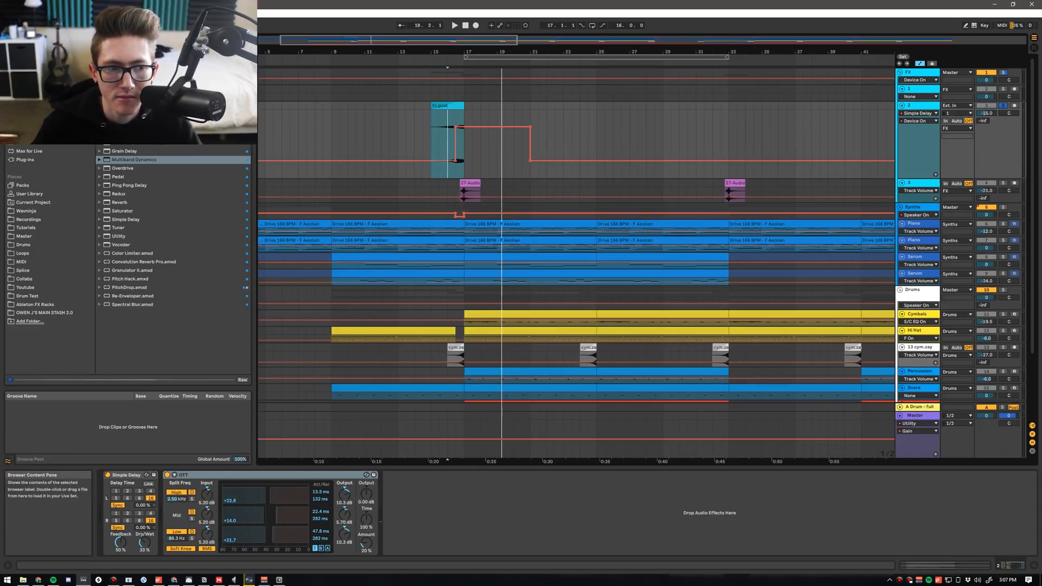
click(25, 75)
click(381, 118)
key(minus)
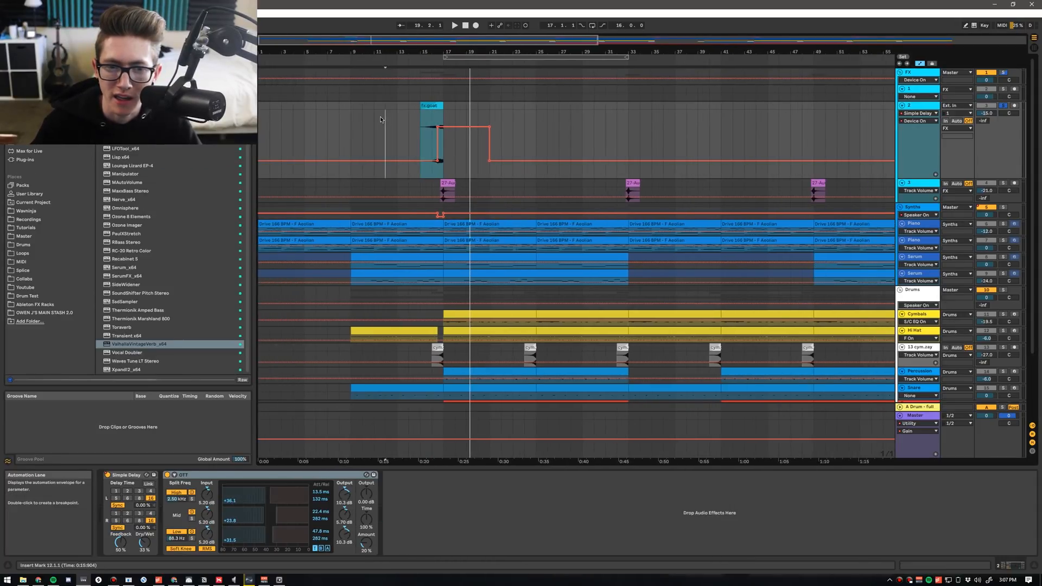
drag(351, 119, 491, 106)
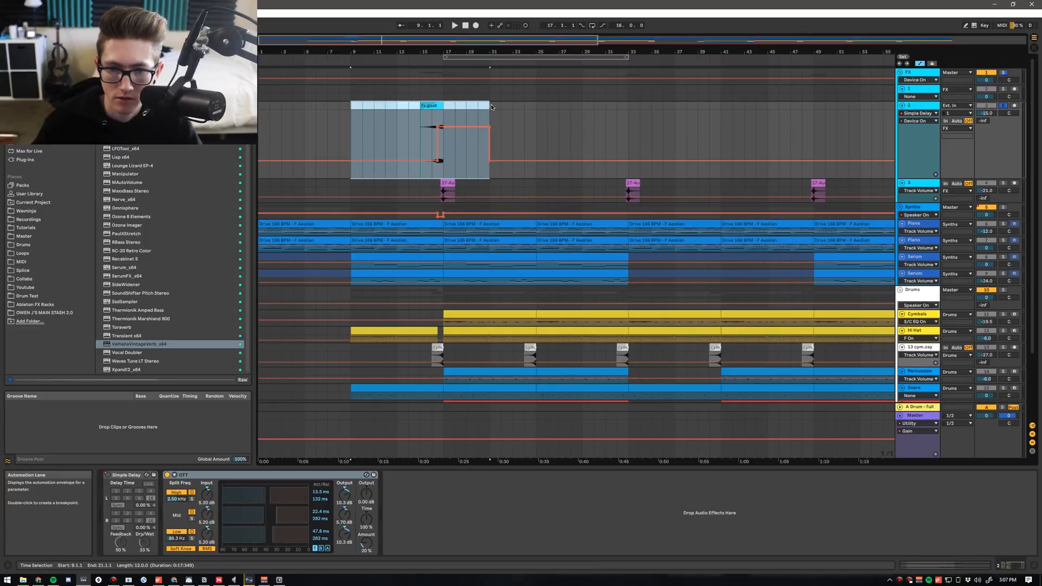
key(ctrl+d)
key(ctrl+z)
Duplicate the range from bar 9 to 25 on FX track 2, automation included, repeatedly through bar 105, and fold the track.
drag(352, 130, 537, 130)
key(ctrl+d)
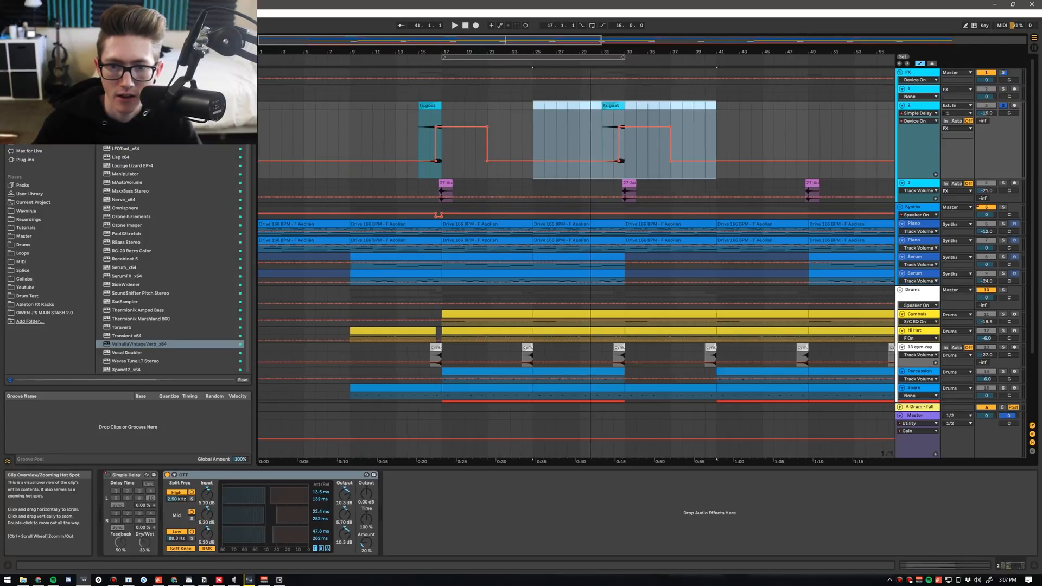
key(minus)
key(ctrl+d)
key(ctrl+d)
key(ctrl+d)
key(ctrl+d)
key(ctrl+d)
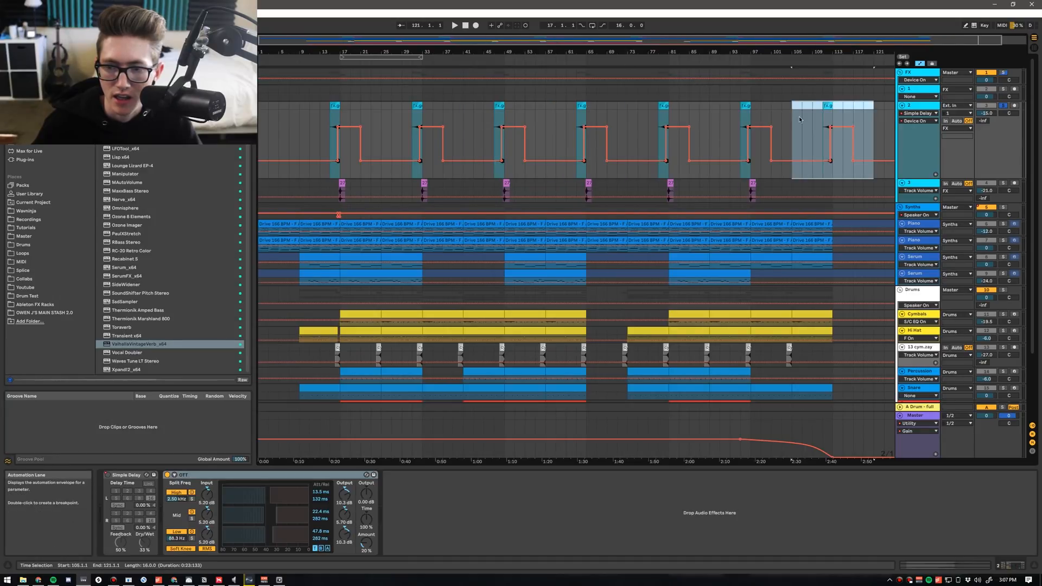
key(ctrl+z)
drag(465, 41, 446, 44)
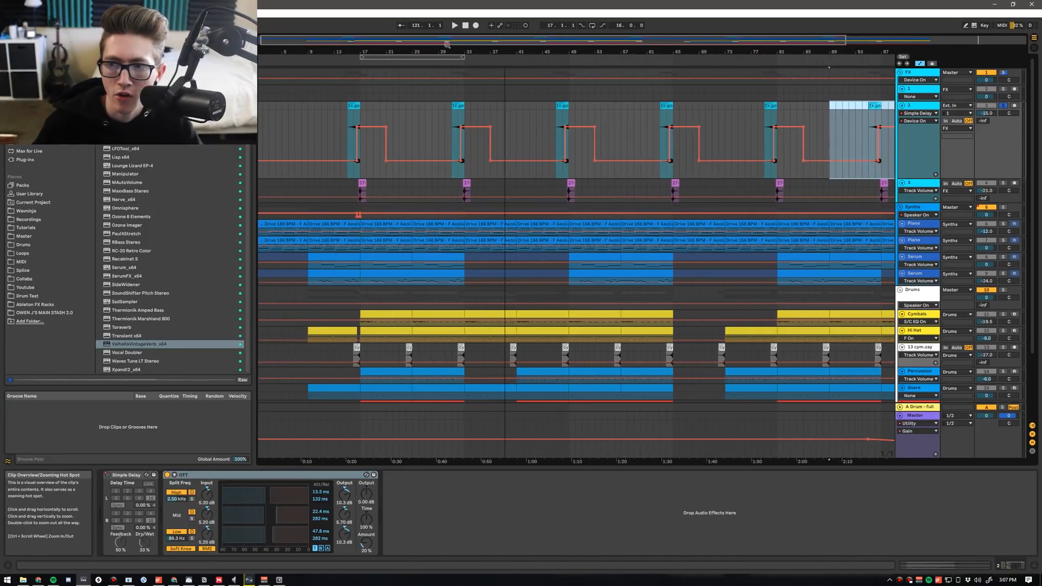
click(902, 105)
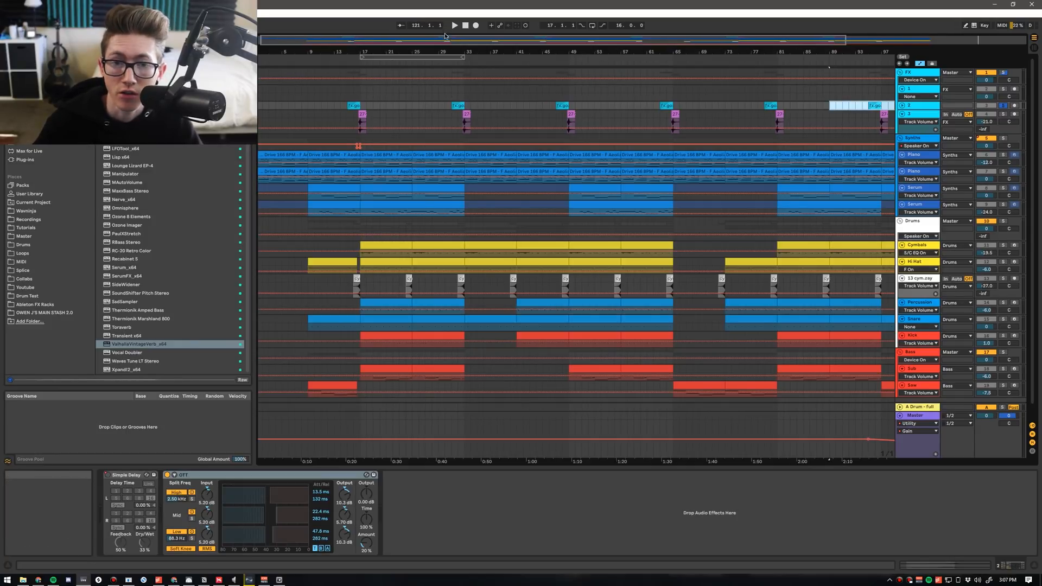
Examine the fx.goat, swoop and reversed cymbal clips around the section changes at bars 17, 33, 49 and 65.
drag(445, 41, 440, 60)
scroll(532, 295, down, 1)
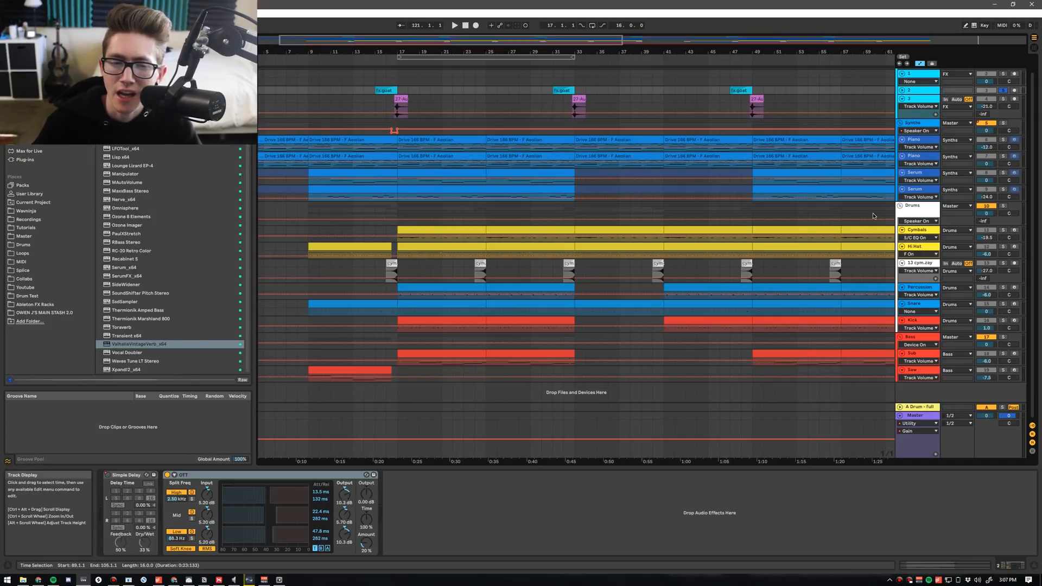
drag(436, 42, 448, 41)
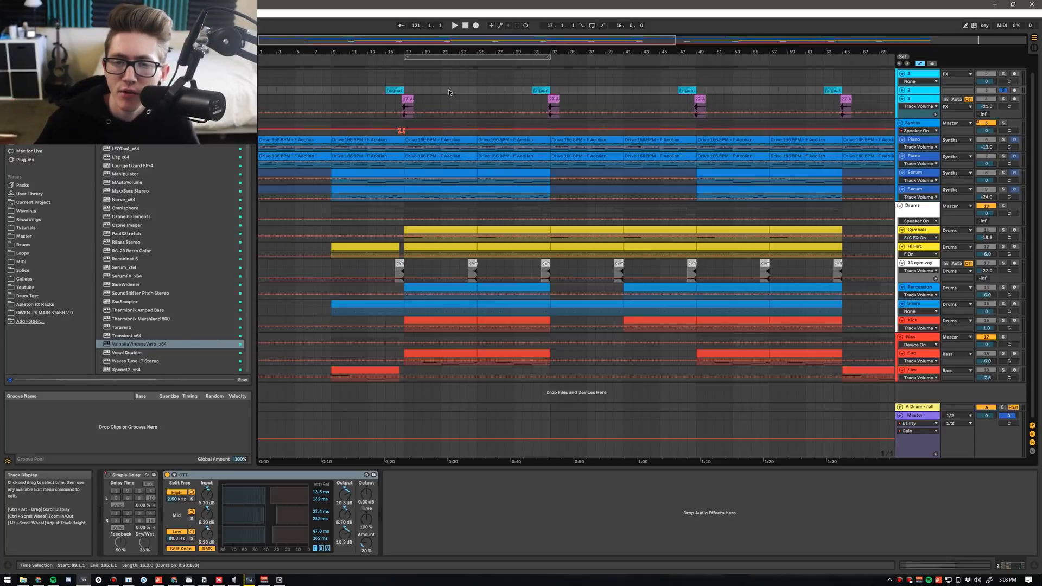
drag(450, 39, 424, 40)
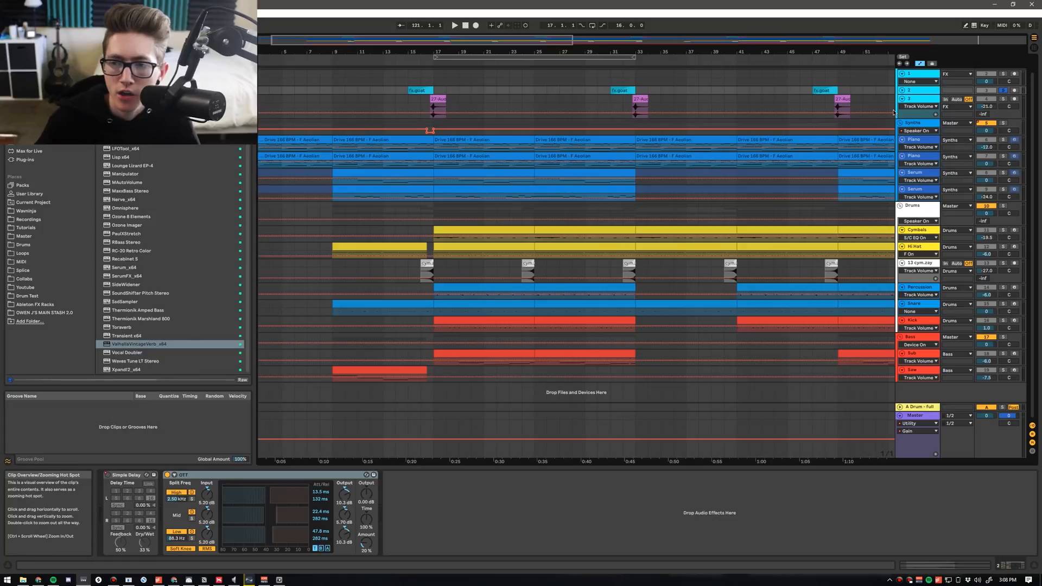
click(903, 91)
click(903, 90)
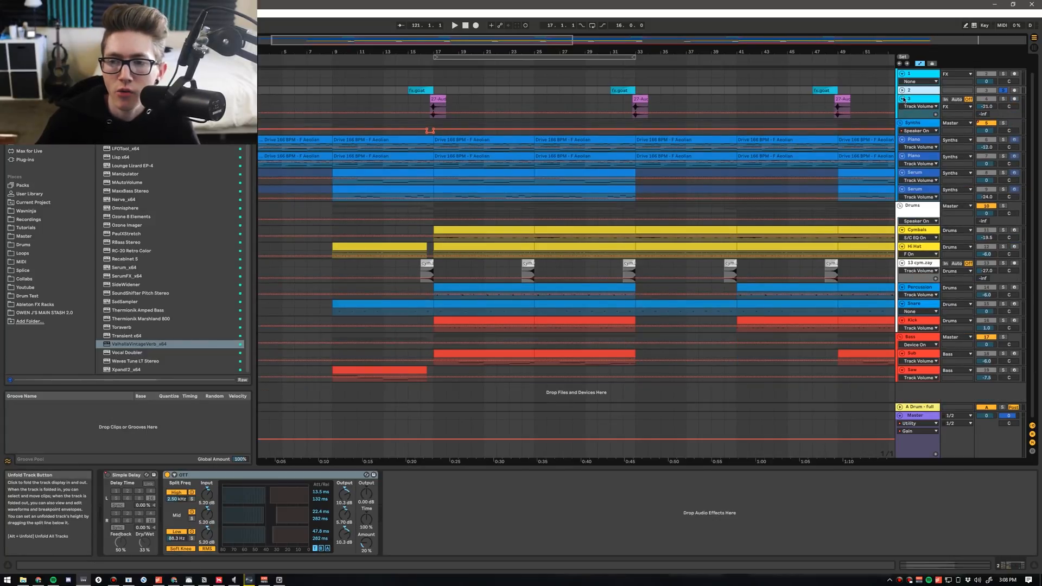
click(903, 99)
click(903, 114)
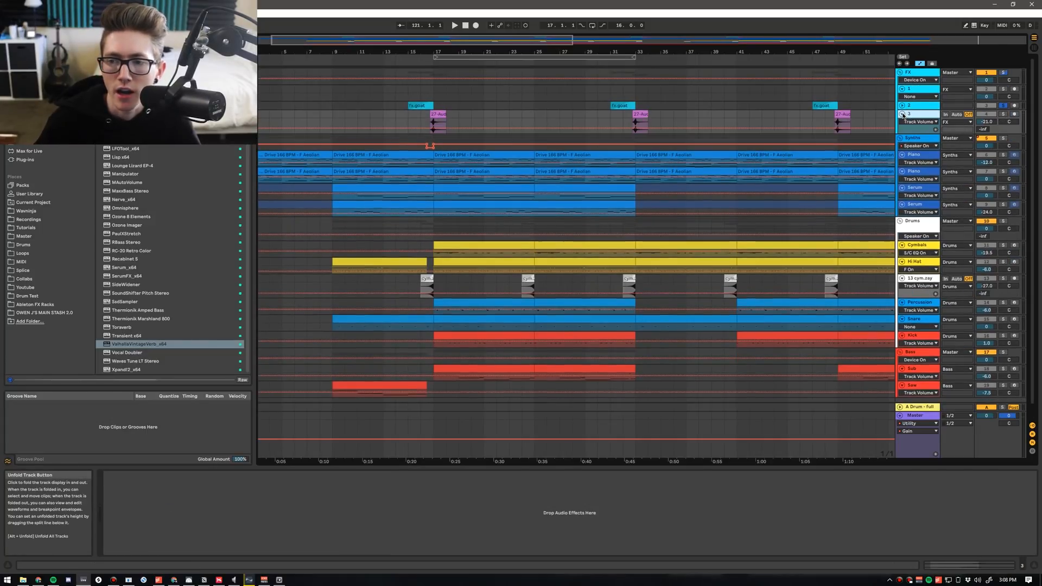
drag(409, 283, 457, 282)
click(471, 282)
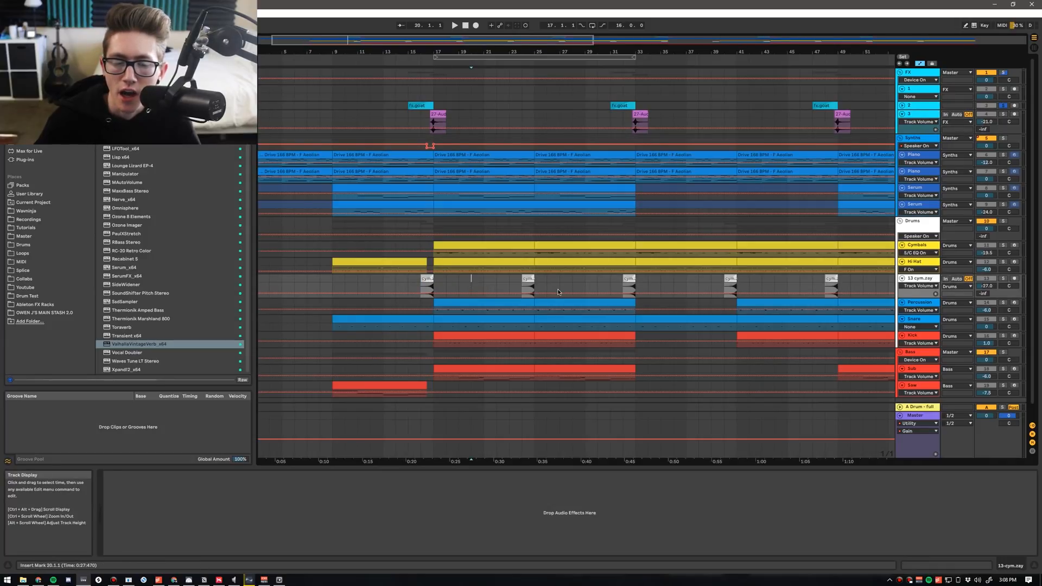